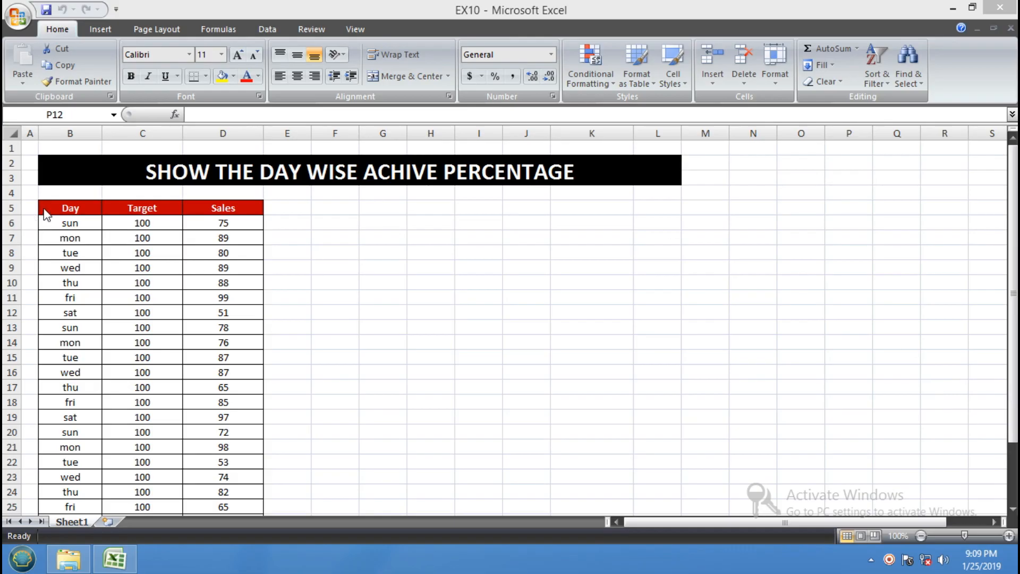
Change the heading in cell B5 to "Days"
click(84, 207)
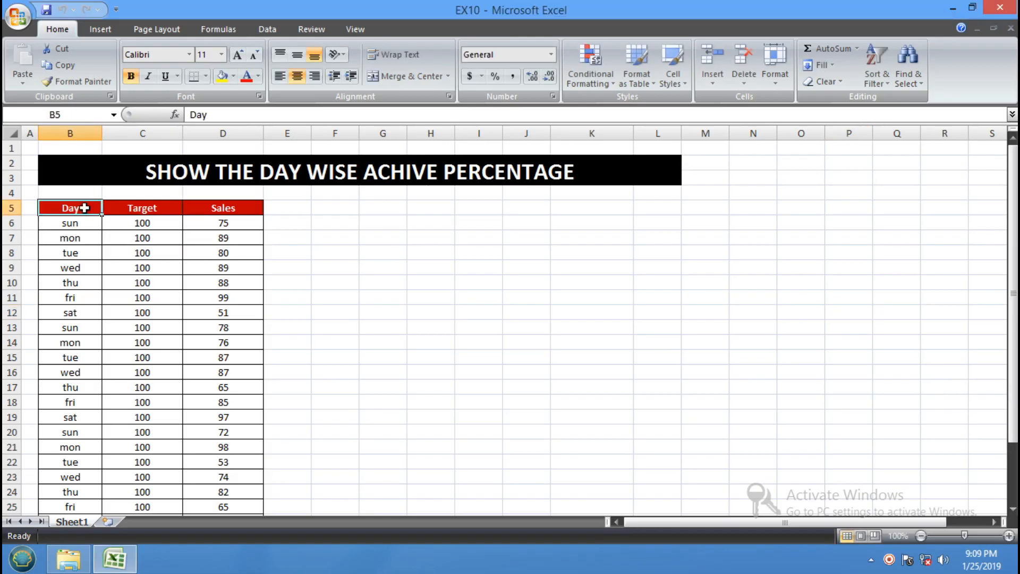
double_click(84, 208)
text(S)
click(380, 283)
click(92, 207)
double_click(92, 208)
key(BackSpace)
text(s)
click(380, 282)
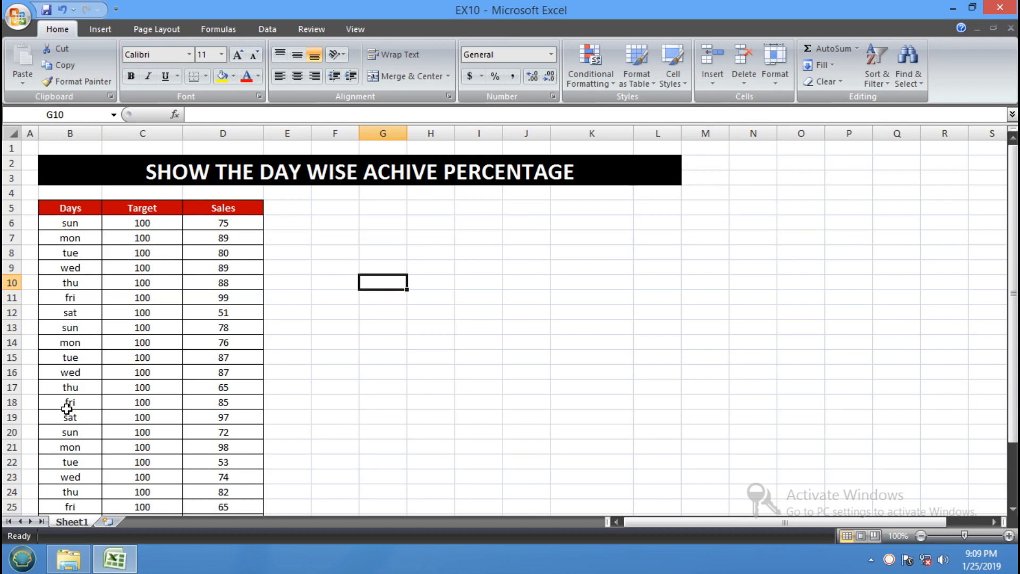
Look through the data table down to its last row, checking individual Sales figures and the repeated sun entries in the Days column
scroll(69, 457, down, 3)
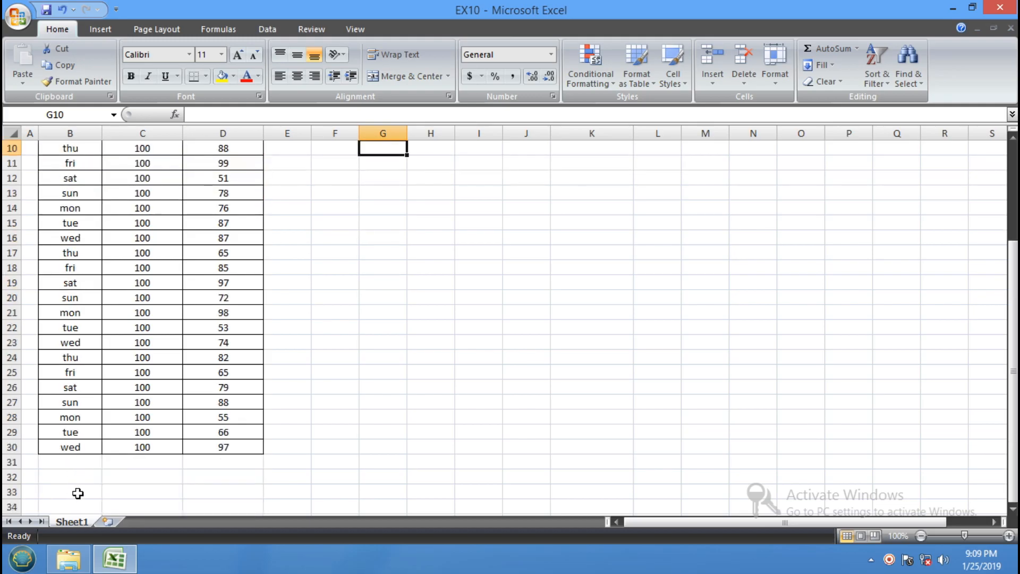
scroll(97, 481, up, 3)
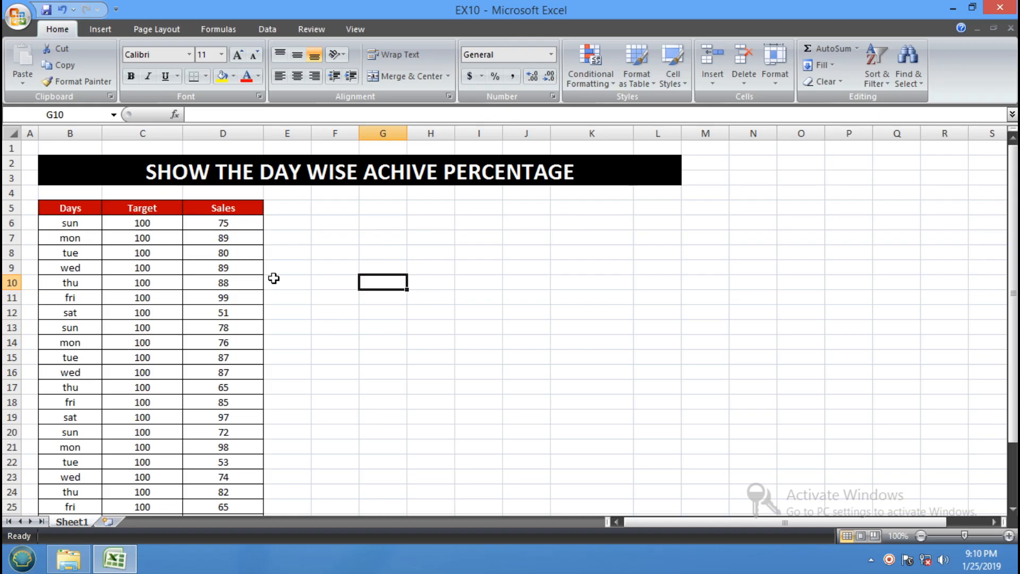
click(220, 223)
click(223, 241)
click(221, 268)
click(223, 298)
click(224, 313)
click(229, 328)
click(230, 386)
click(227, 447)
click(228, 476)
click(244, 234)
click(239, 296)
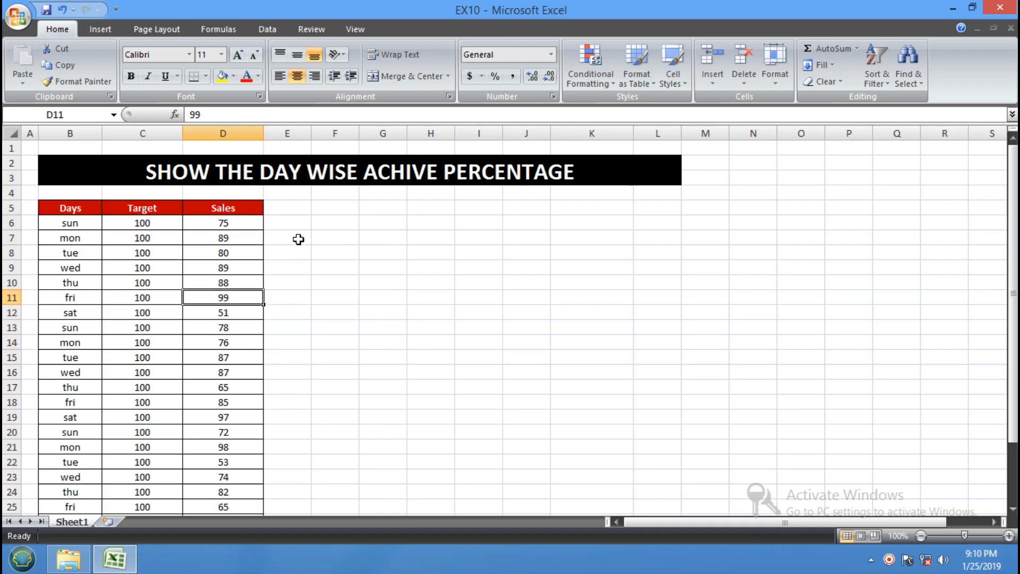
click(58, 224)
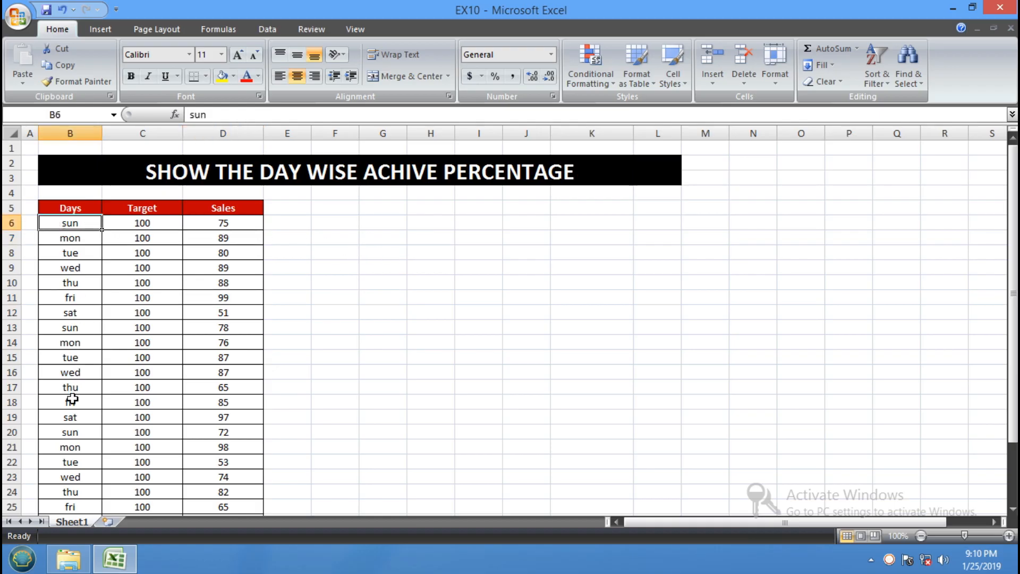
click(75, 432)
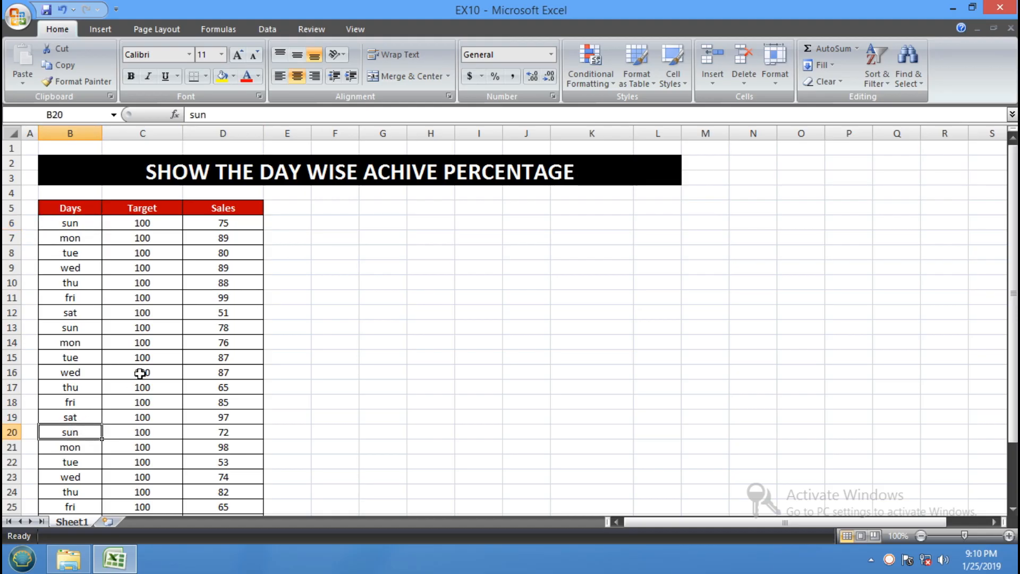
click(92, 328)
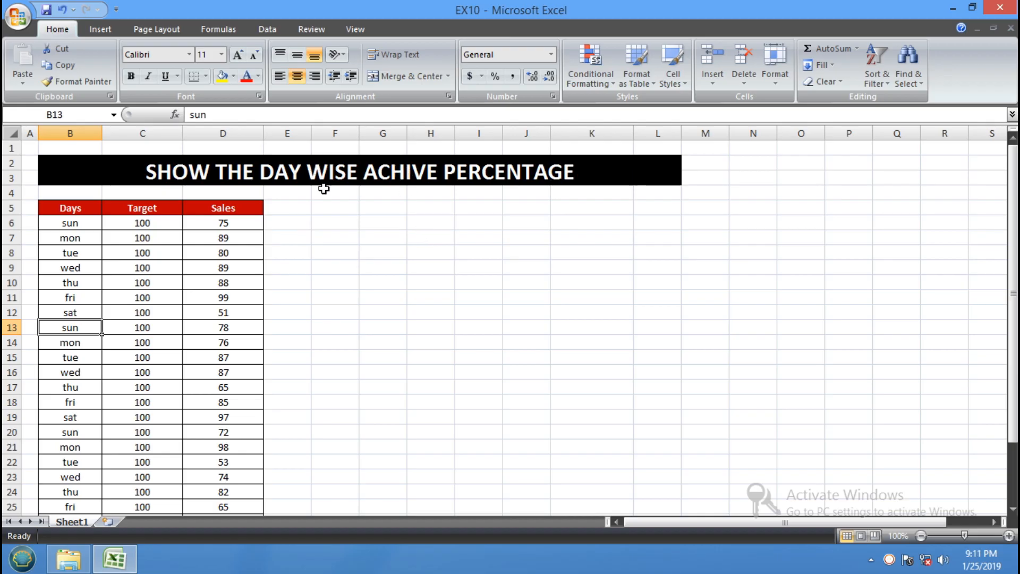
Start a summary table with the heading "S.NO." in F5 and number F6:F12 from 1 to 7
click(347, 208)
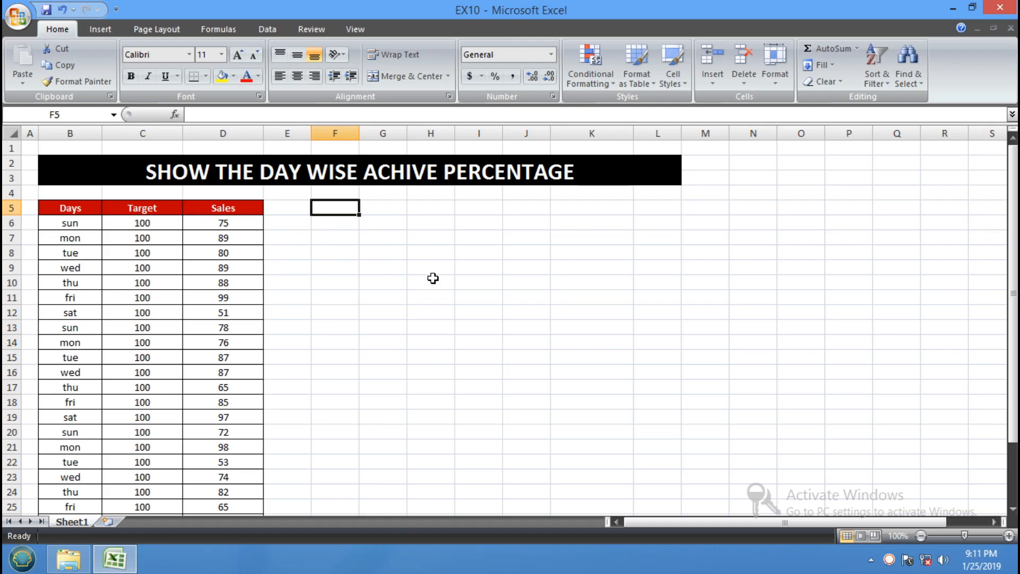
text(S.NO.)
key(Return)
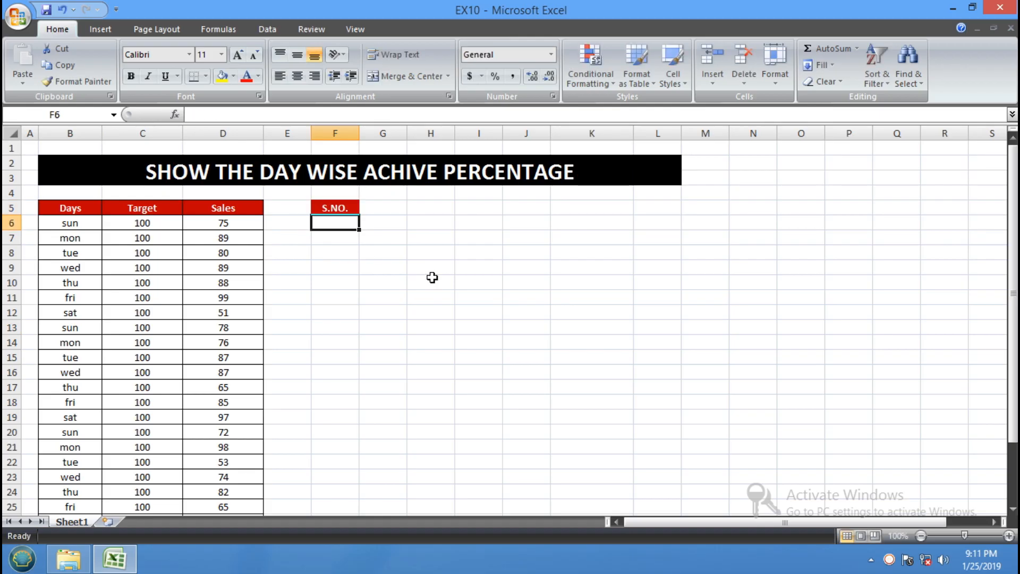
text(1)
key(Return)
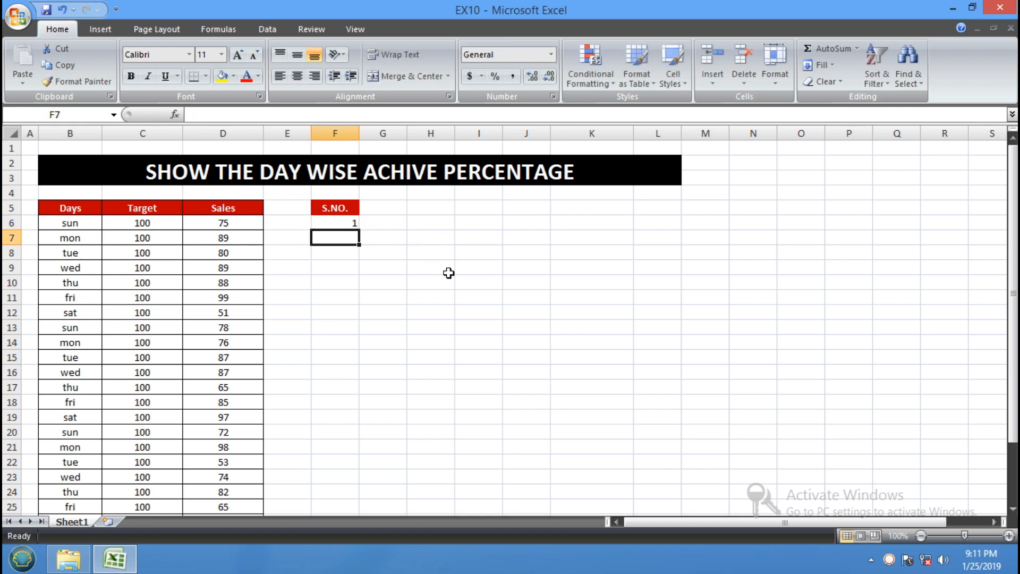
drag(353, 225, 363, 317)
click(452, 264)
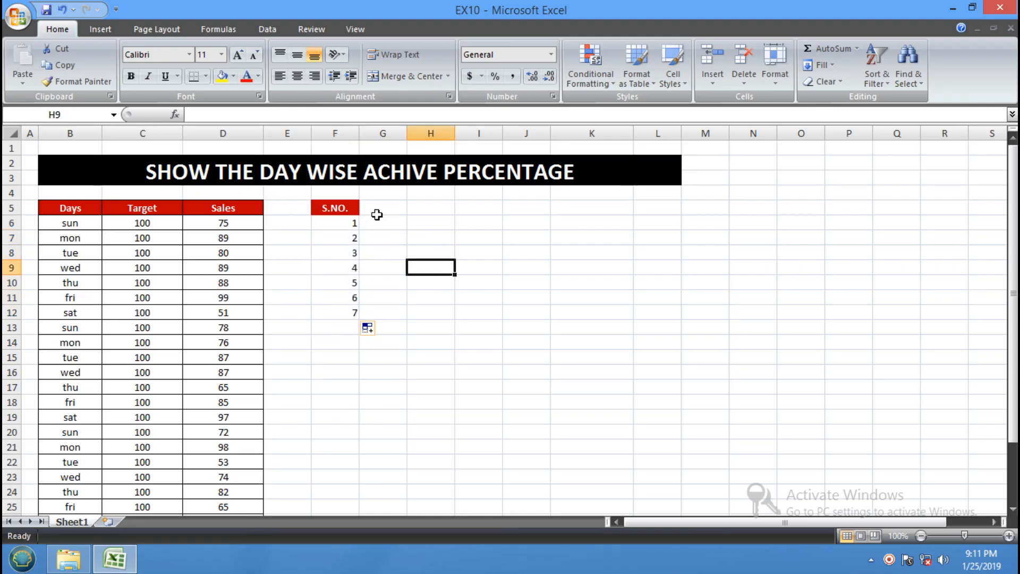
Add the heading "DAYS" in G5 and fill G6:G12 with the weekdays SUN through SAT
click(377, 212)
text(DAY)
key(Return)
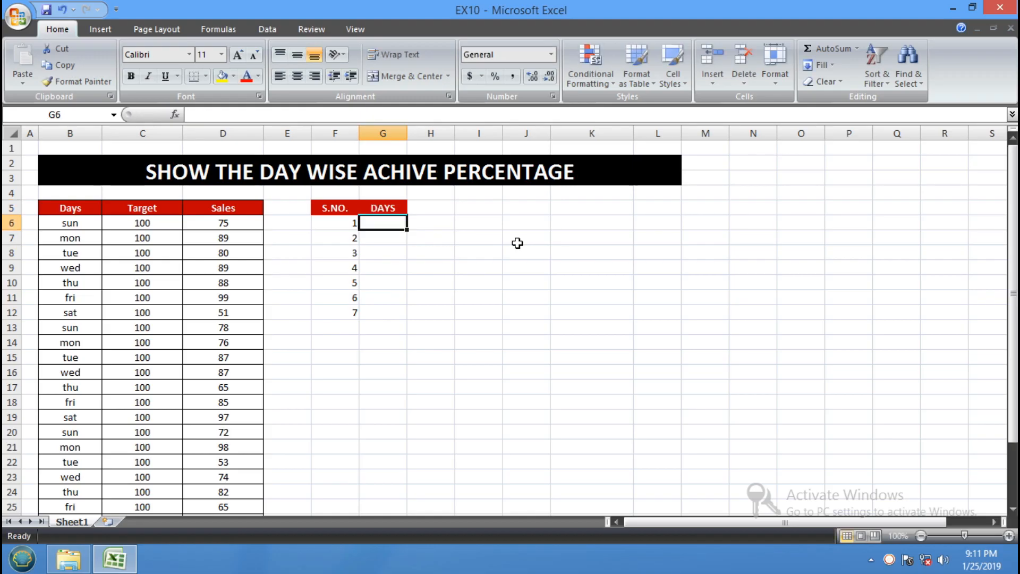
text(SUN)
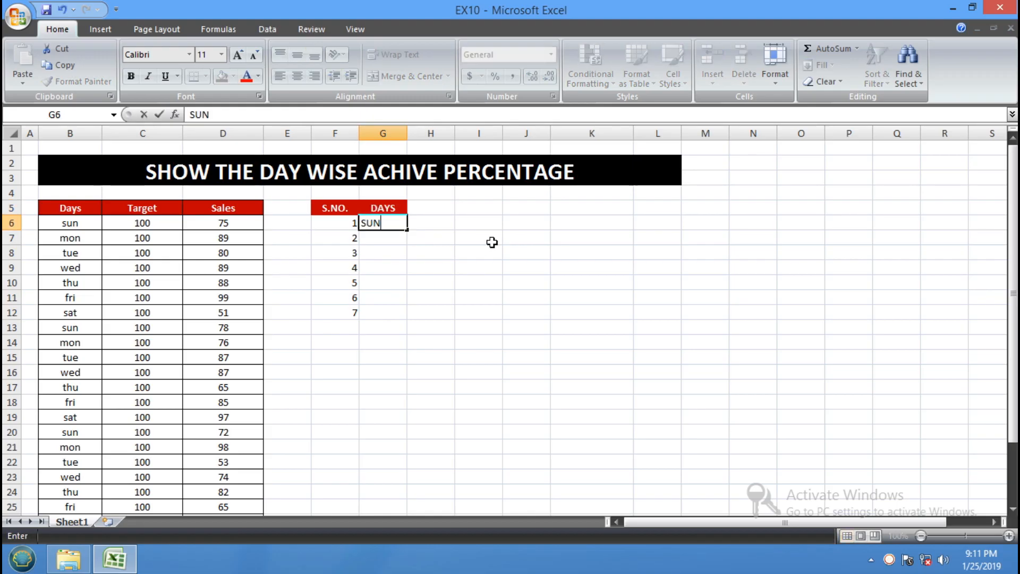
drag(406, 231, 415, 317)
click(523, 296)
Add the heading "COUNT" in cell H5 of the summary table
click(433, 208)
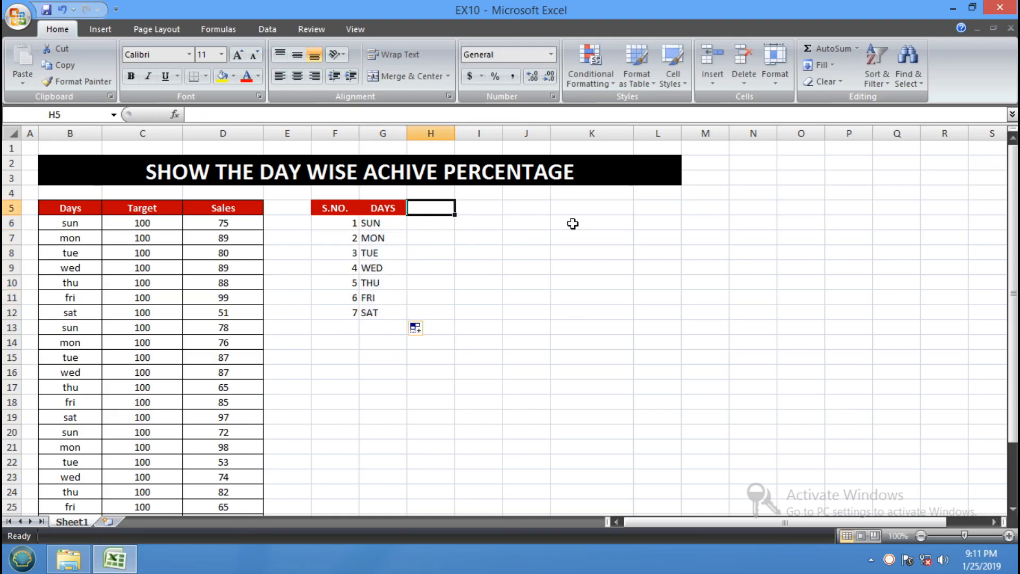
text(COUNT)
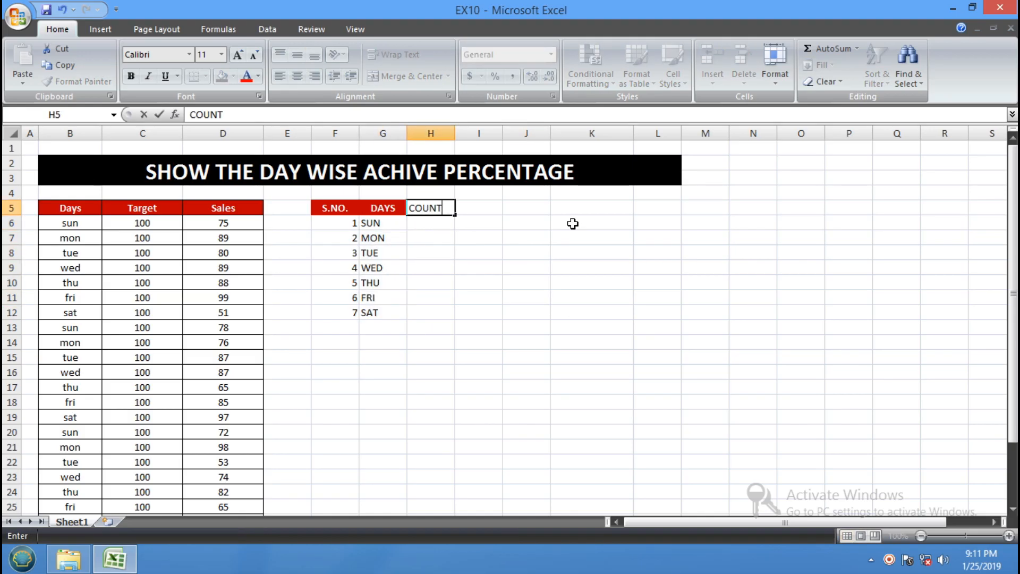
key(Return)
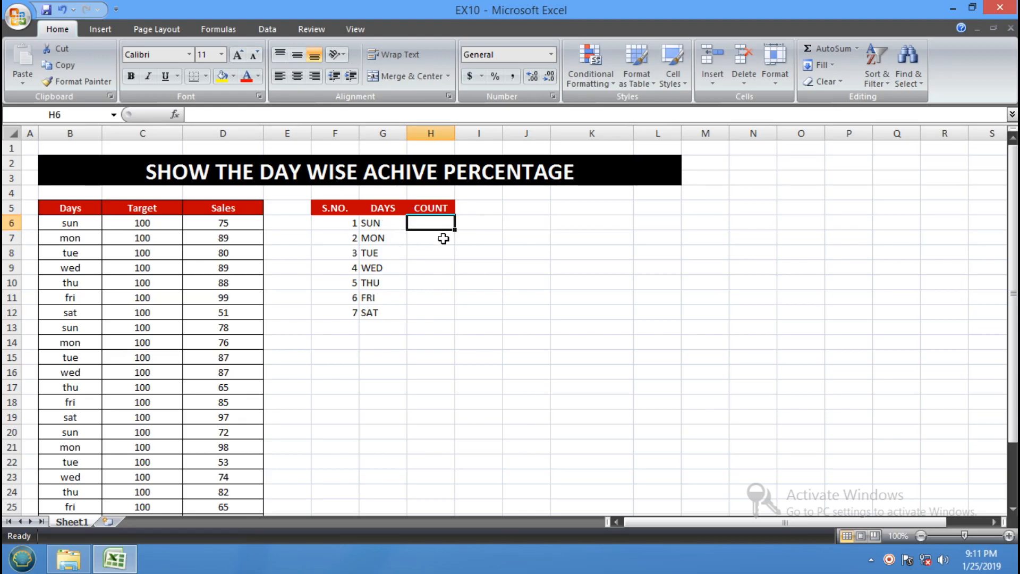
Write a COUNTIF formula in H6 that counts the day in G6 within the range B5:B30
text(=COU)
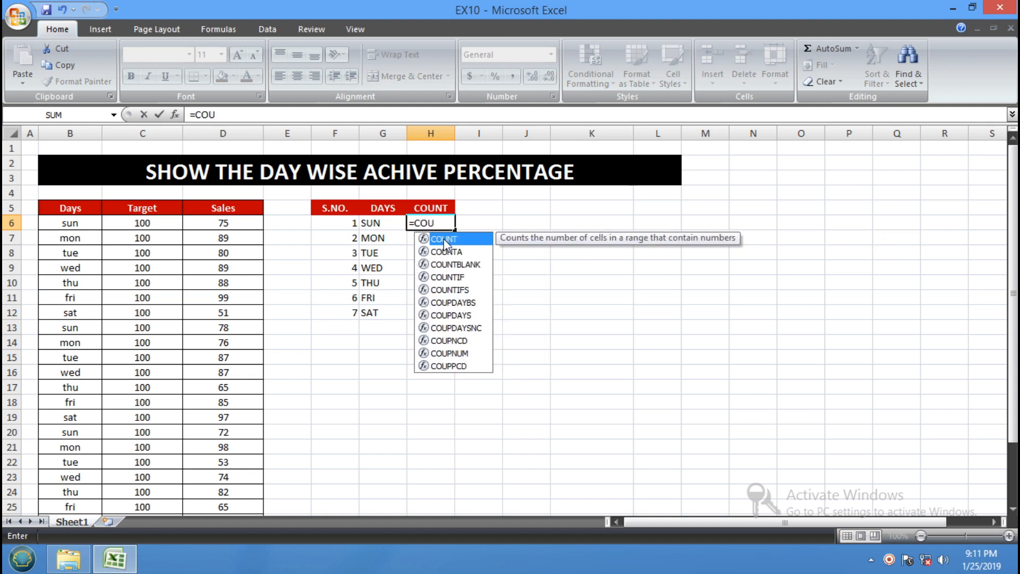
text(NTI)
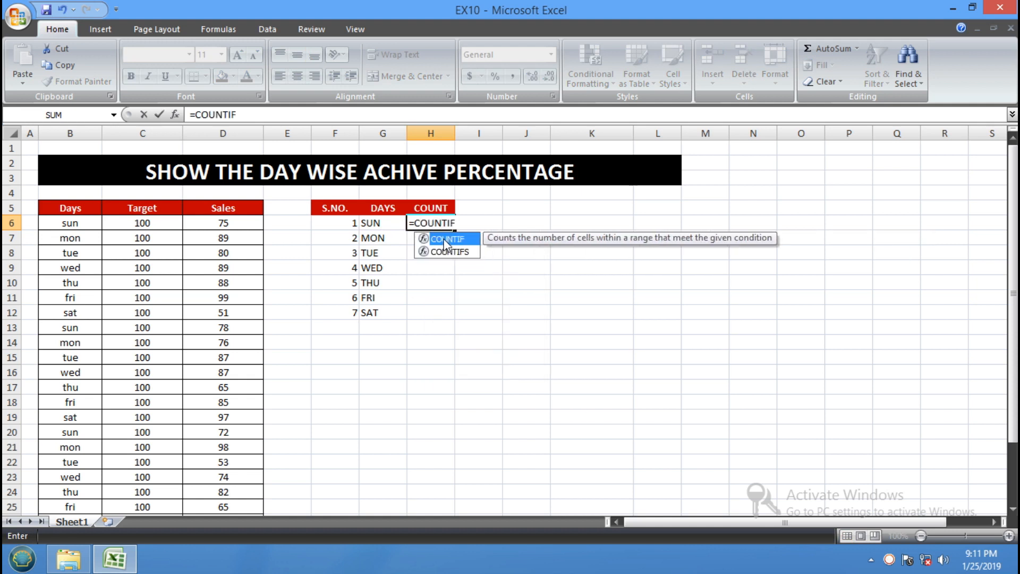
text(F)
double_click(445, 240)
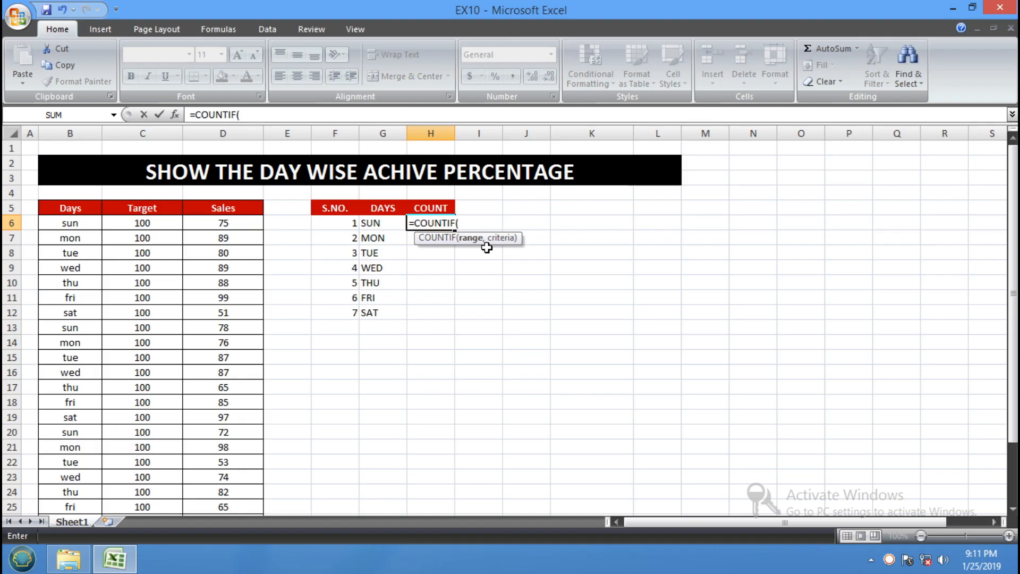
click(84, 208)
drag(83, 208, 79, 488)
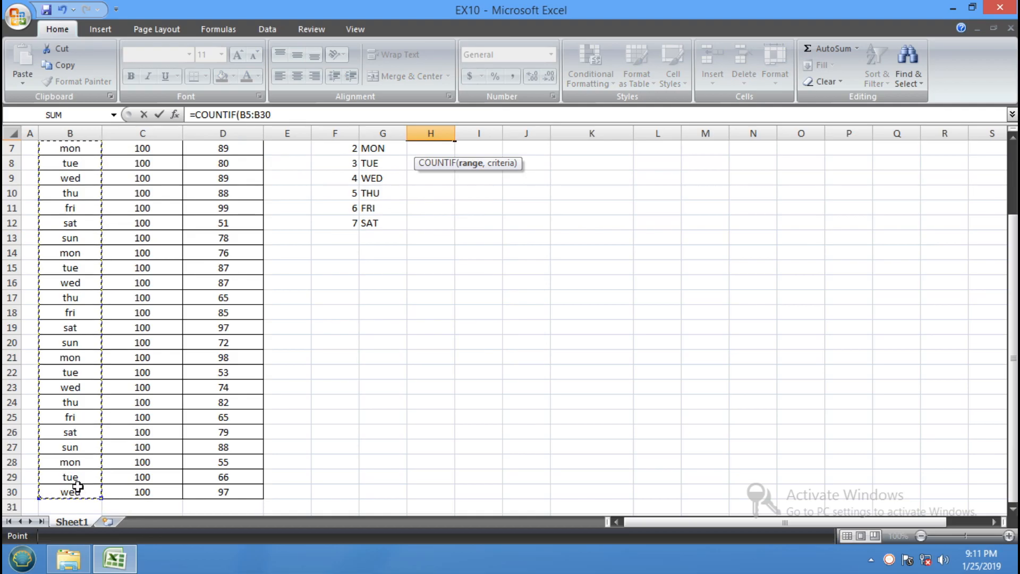
text(,)
drag(1013, 279, 1012, 198)
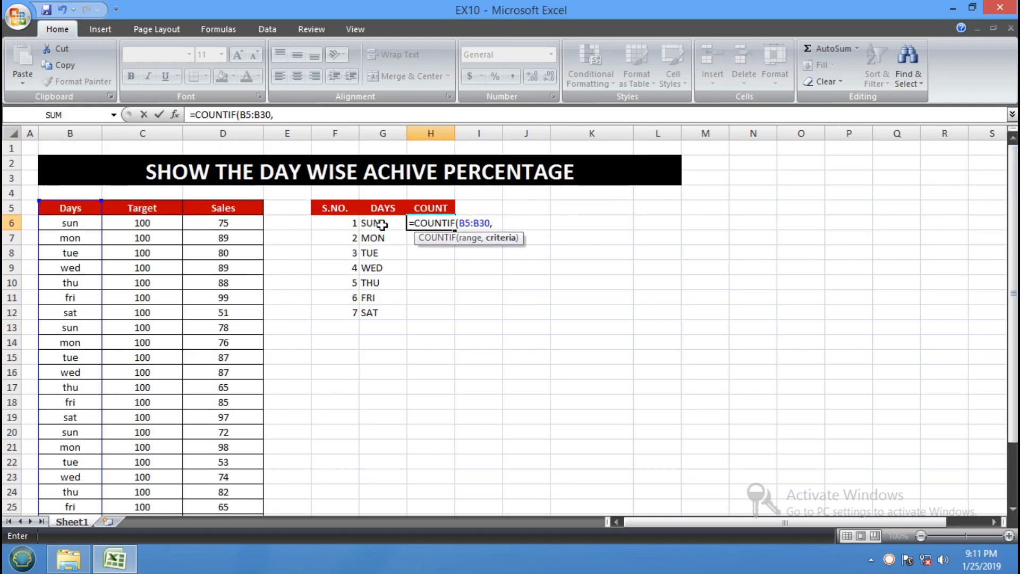
click(382, 224)
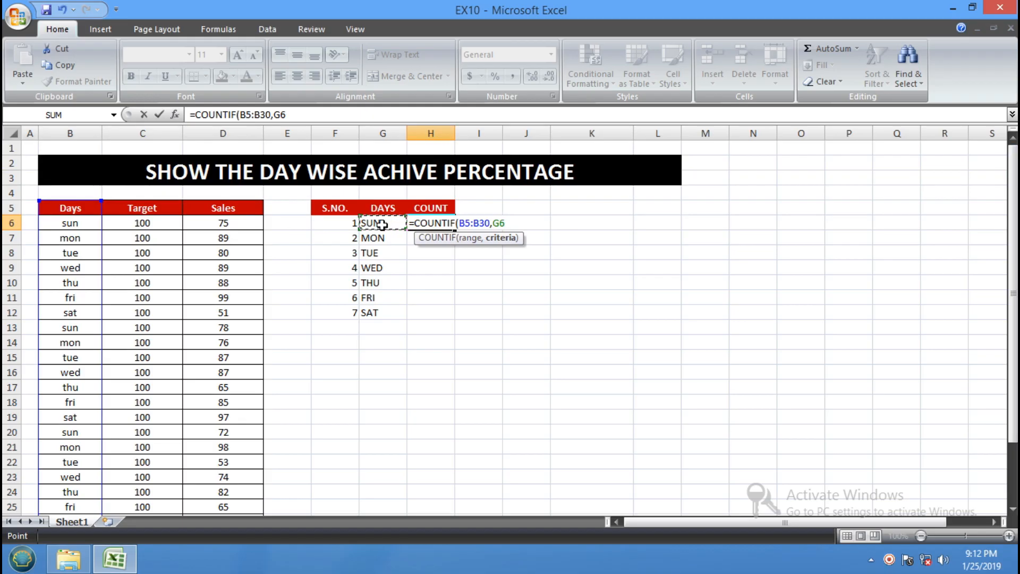
text())
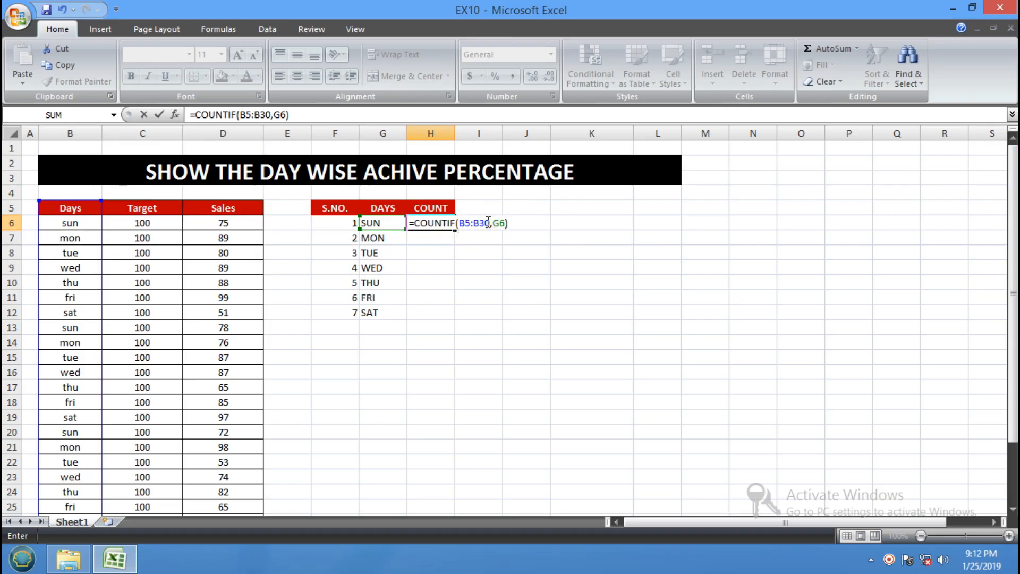
Make the COUNTIF range in H6 absolute as $B$5:$B$30, and copy the formula down through H12
drag(490, 222, 458, 223)
key(F4)
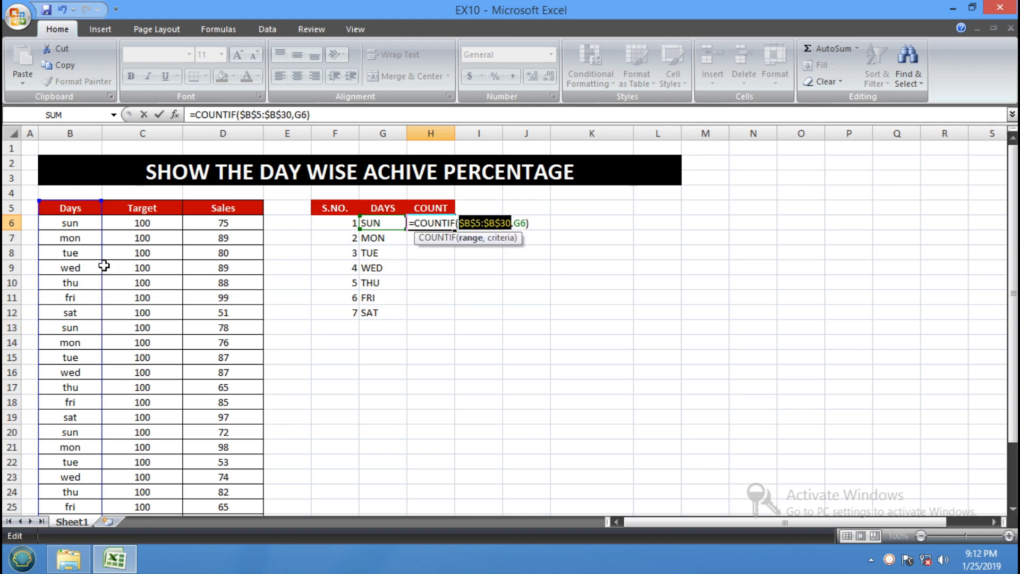
key(Return)
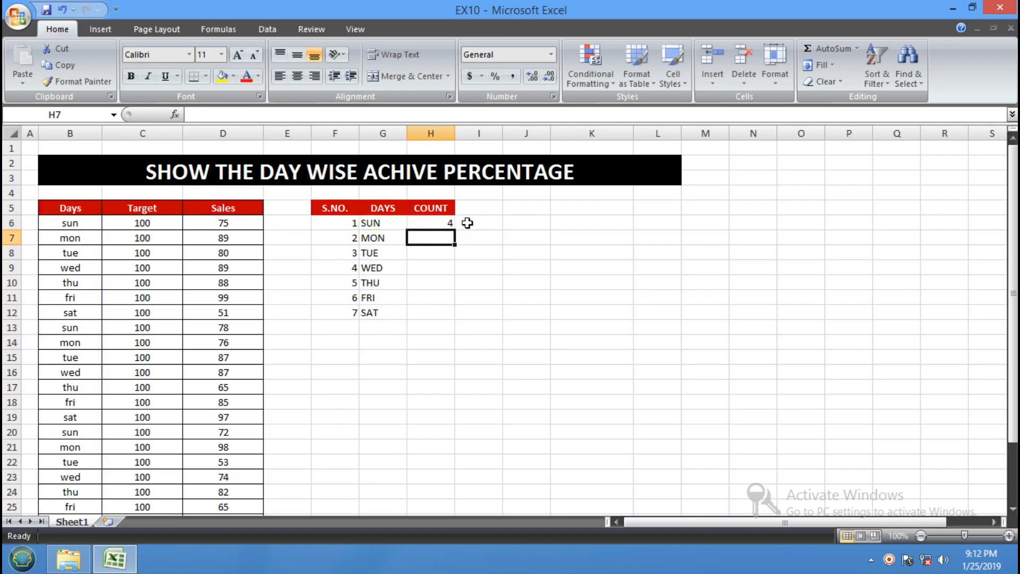
click(444, 221)
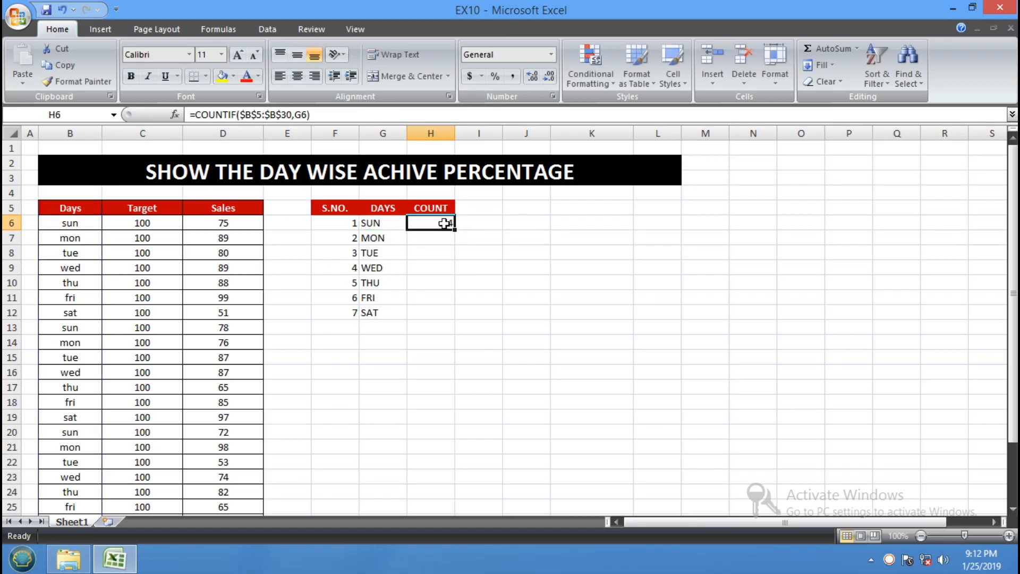
drag(454, 230, 462, 321)
click(520, 279)
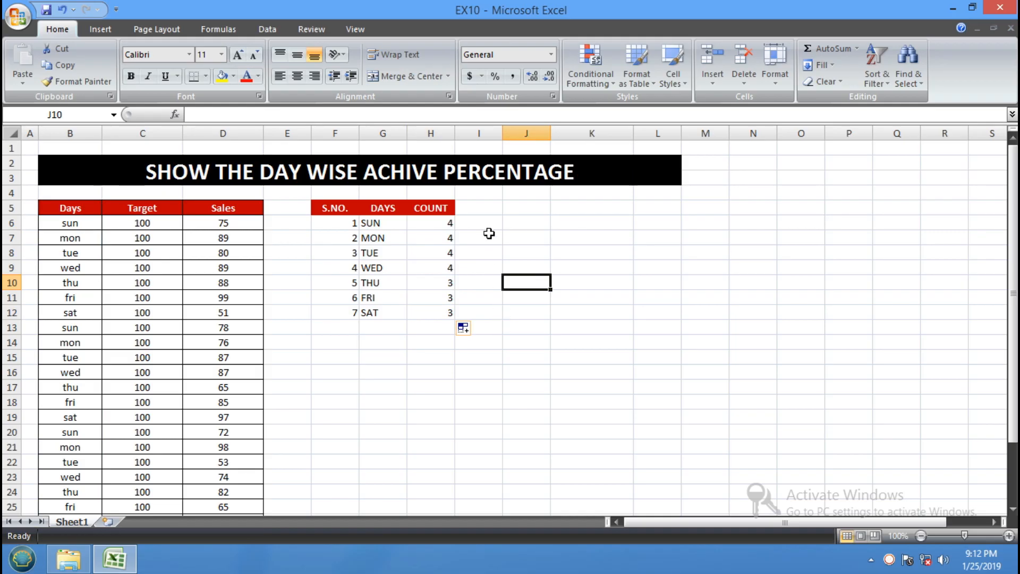
Add the heading "TARGET" in cell I5 of the summary table
click(475, 209)
text(TARGET)
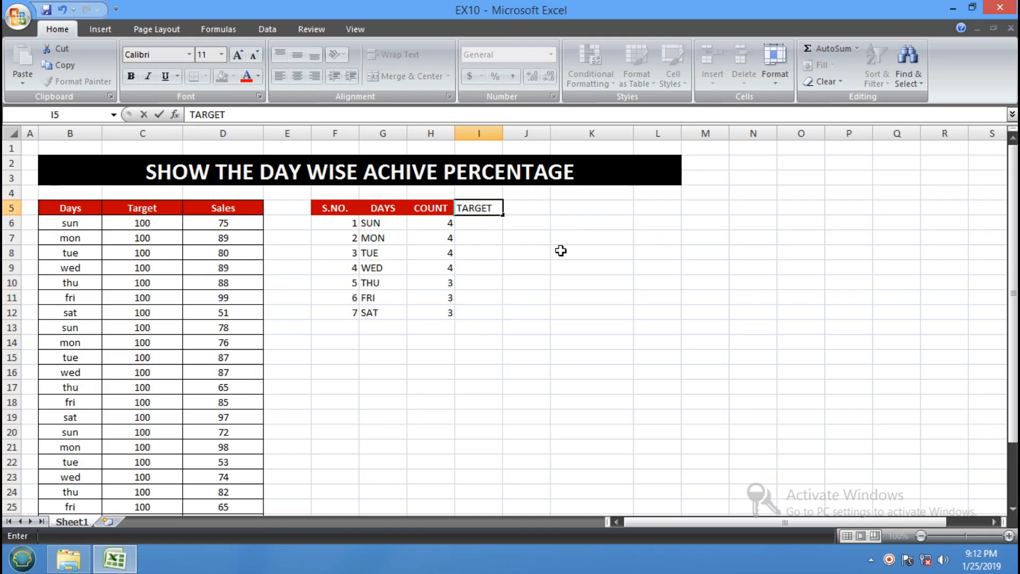
key(Return)
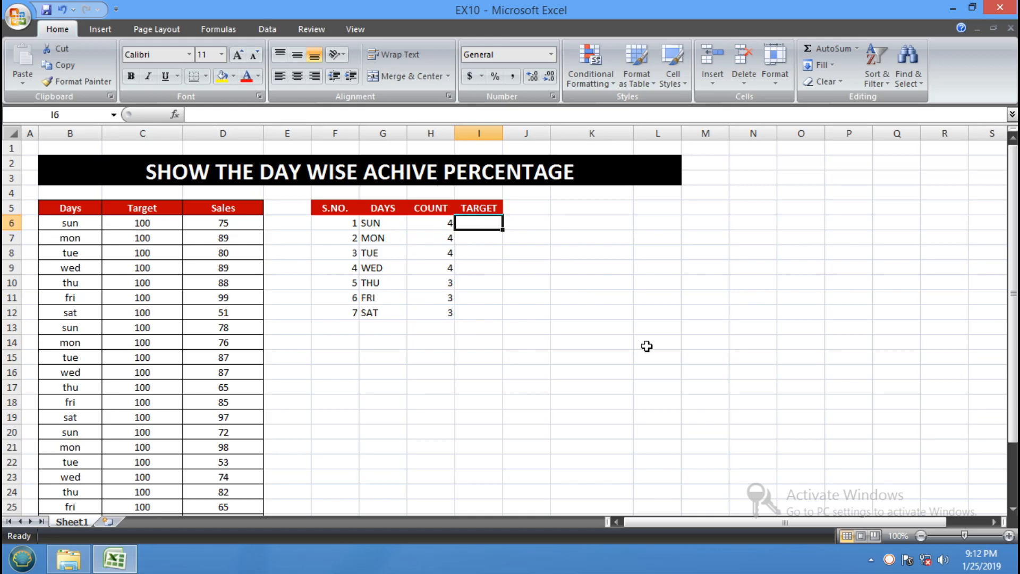
Calculate each day's total target with the formula =H6*100 in I6, copied down through I12
text(=)
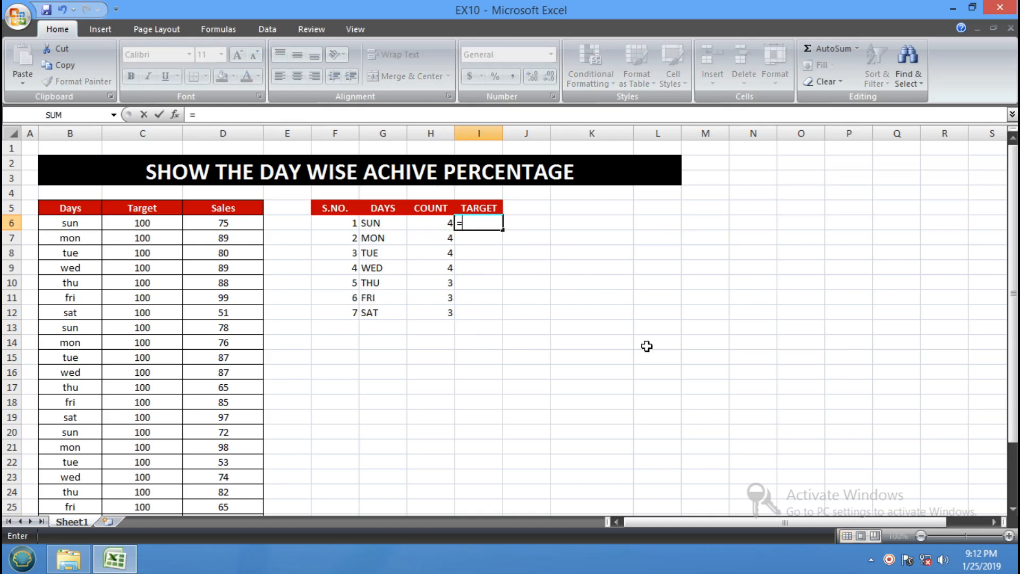
click(435, 224)
text(*)
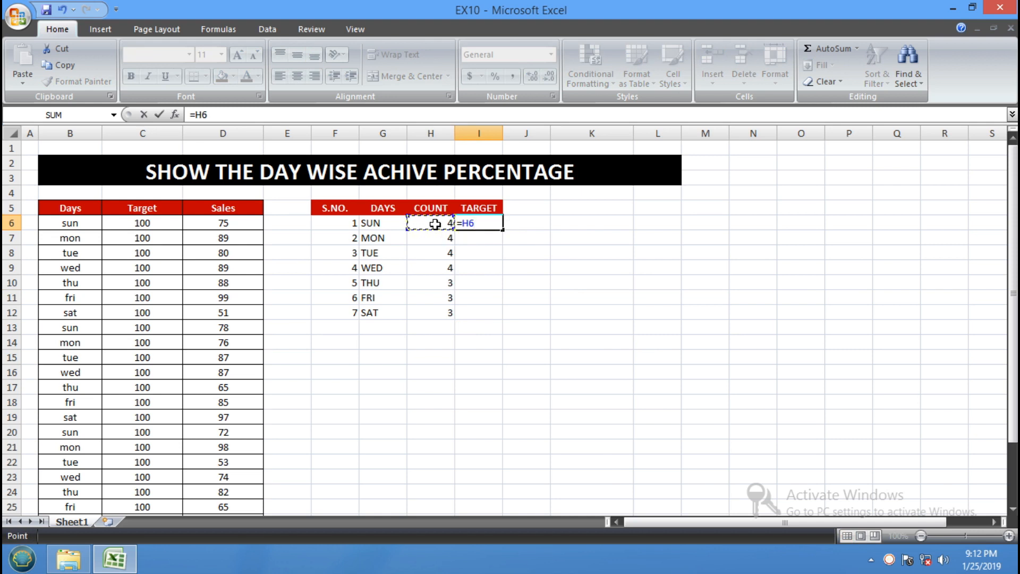
text(100)
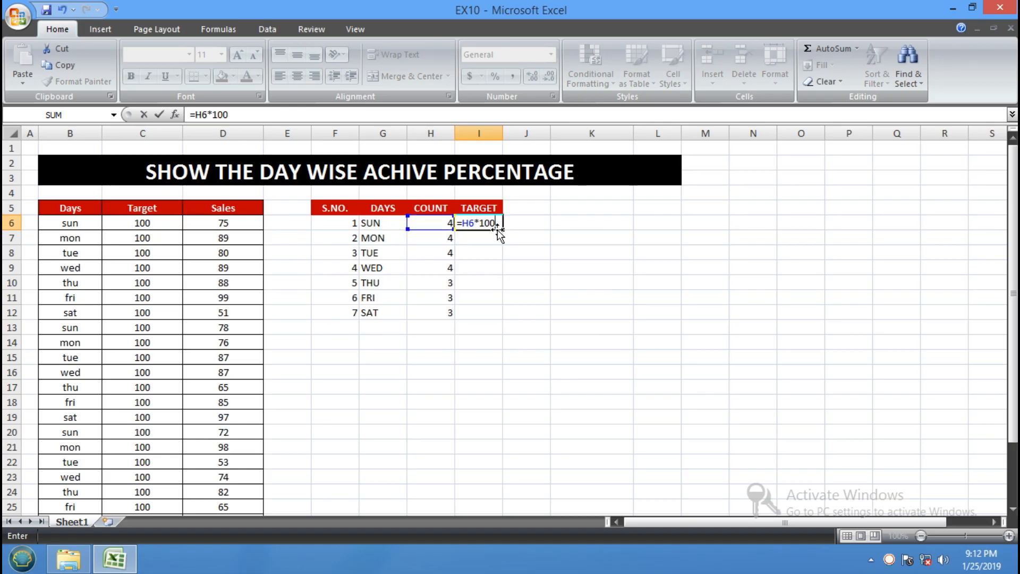
key(Return)
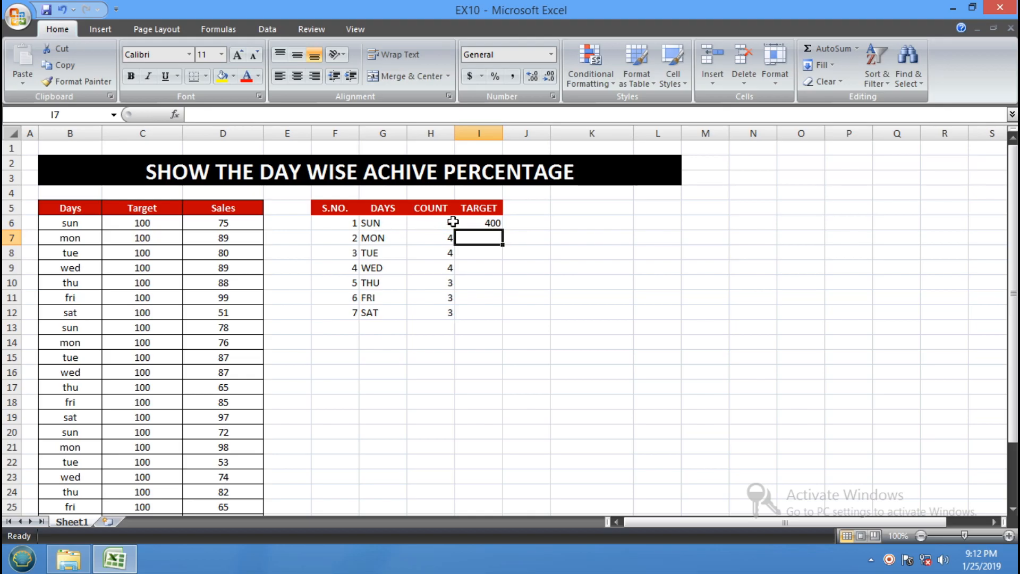
click(493, 222)
drag(502, 230, 497, 315)
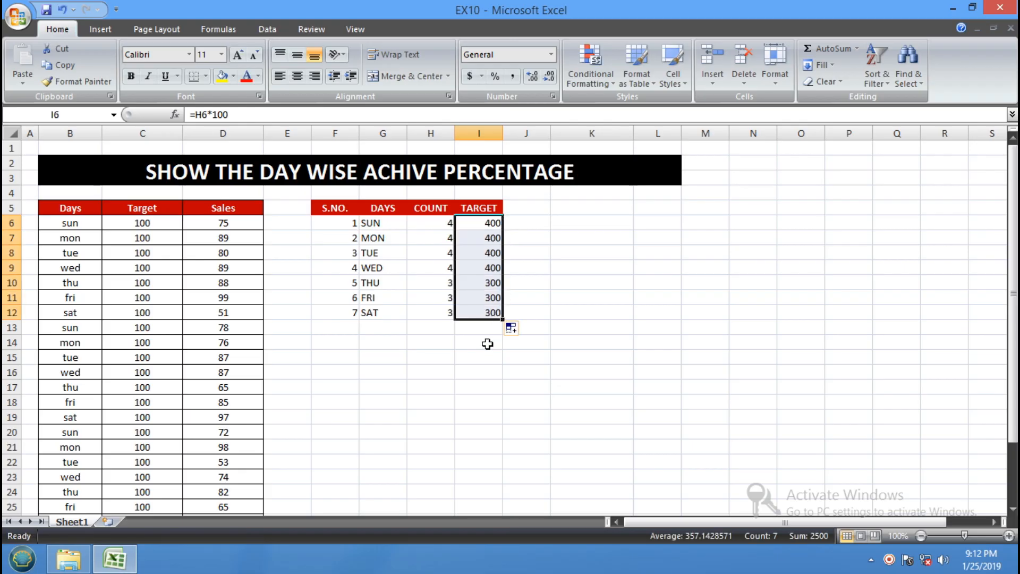
Add the heading "SALES" in cell J5 of the summary table
click(531, 211)
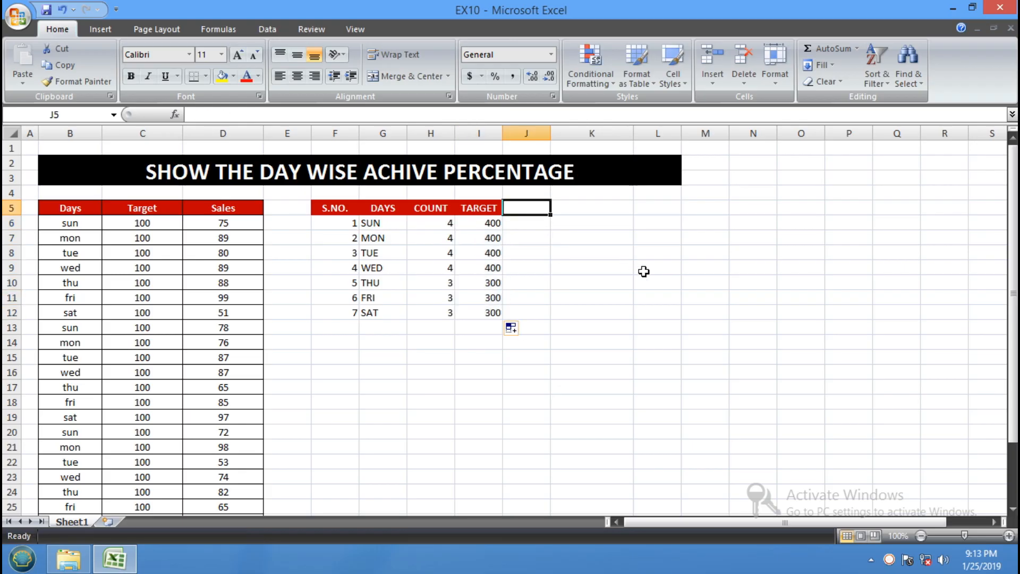
text(SALES)
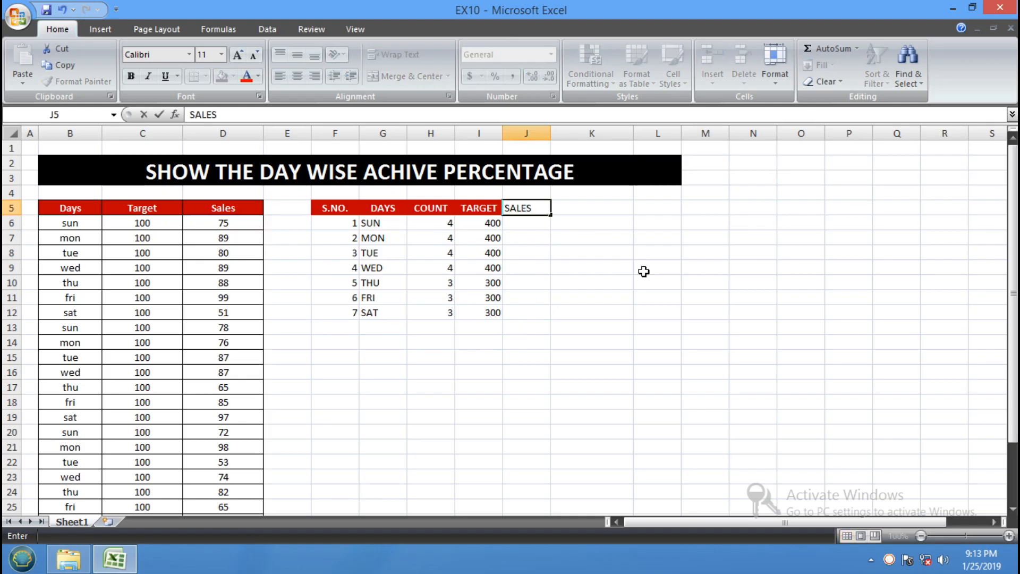
key(Return)
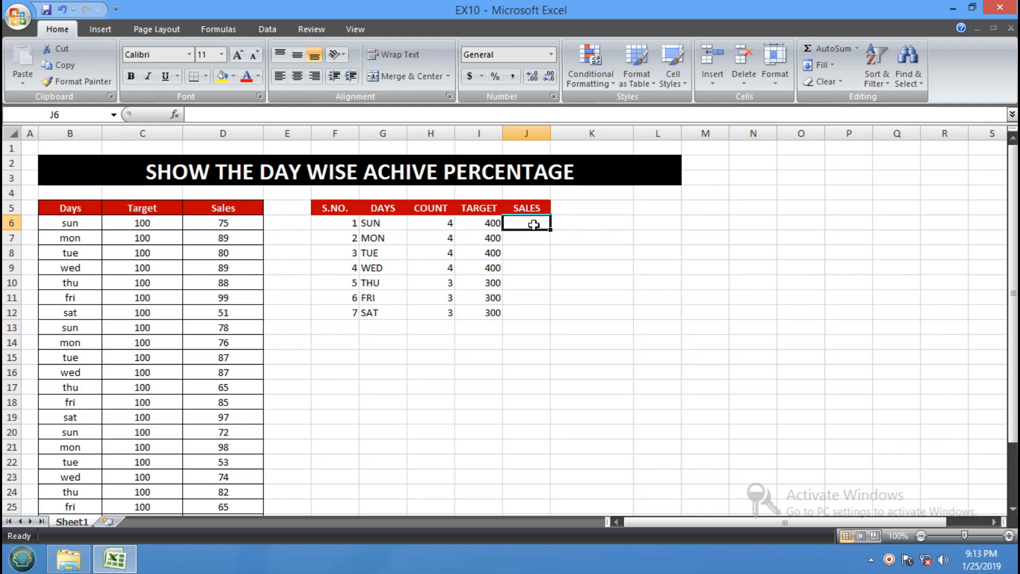
Write the formula =SUMIF(B5:B30,G6,D5:D30) in J6 to total the sales for the day in G6
click(1008, 536)
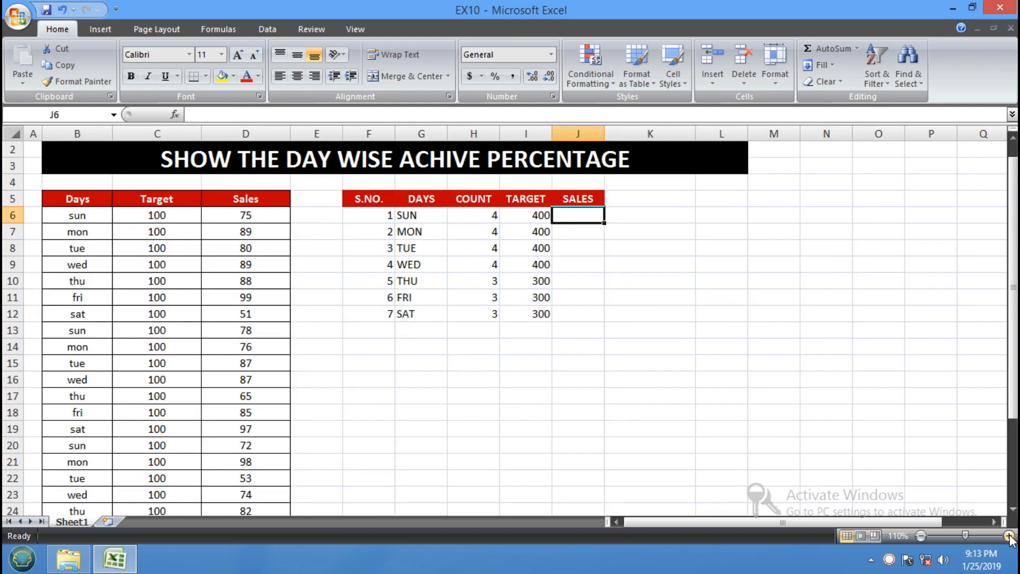
click(756, 368)
click(575, 212)
text(=S)
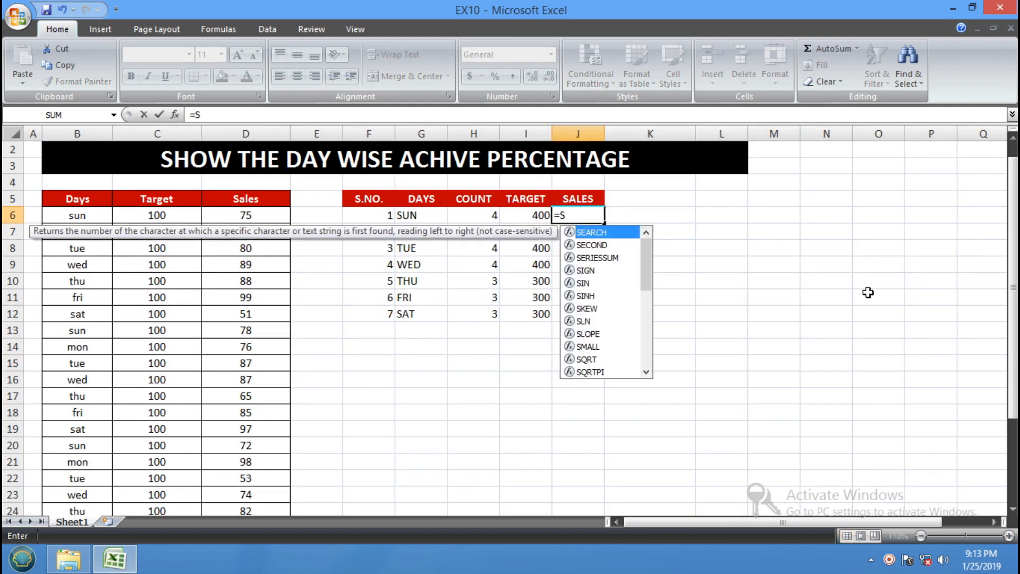
text(UMIF()
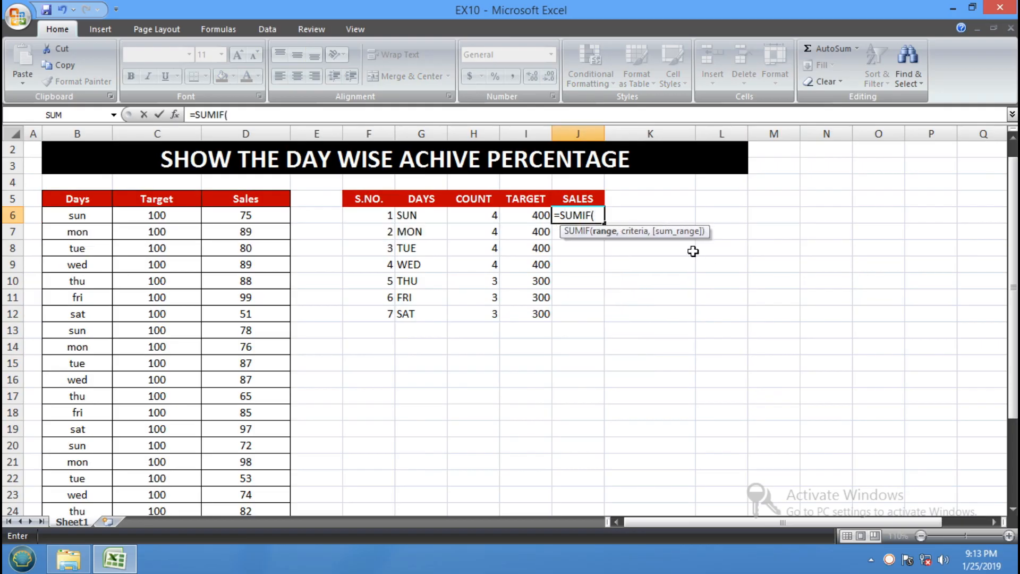
drag(84, 201, 91, 475)
text(,)
drag(1013, 428, 1013, 319)
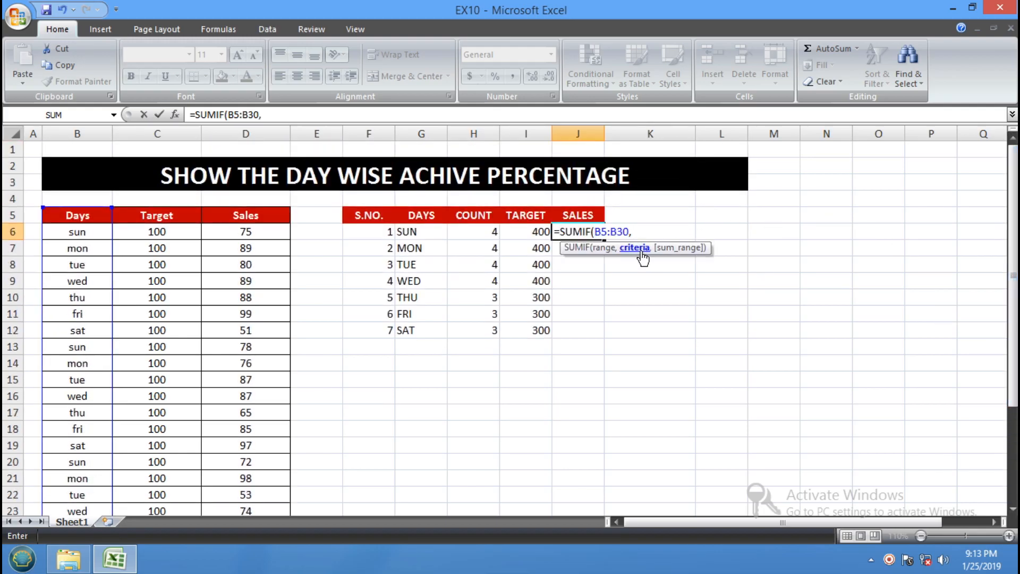
click(407, 231)
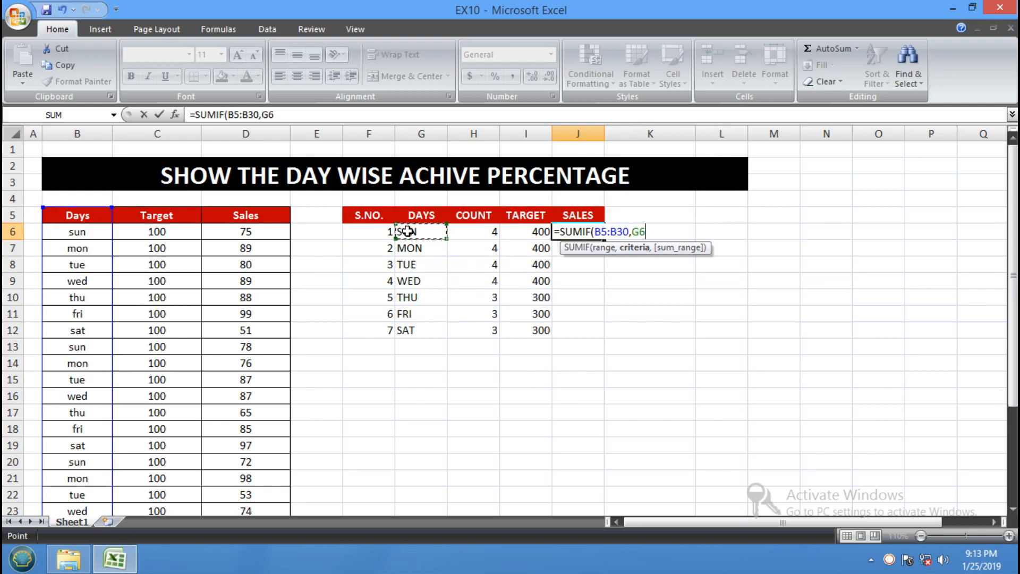
text(,)
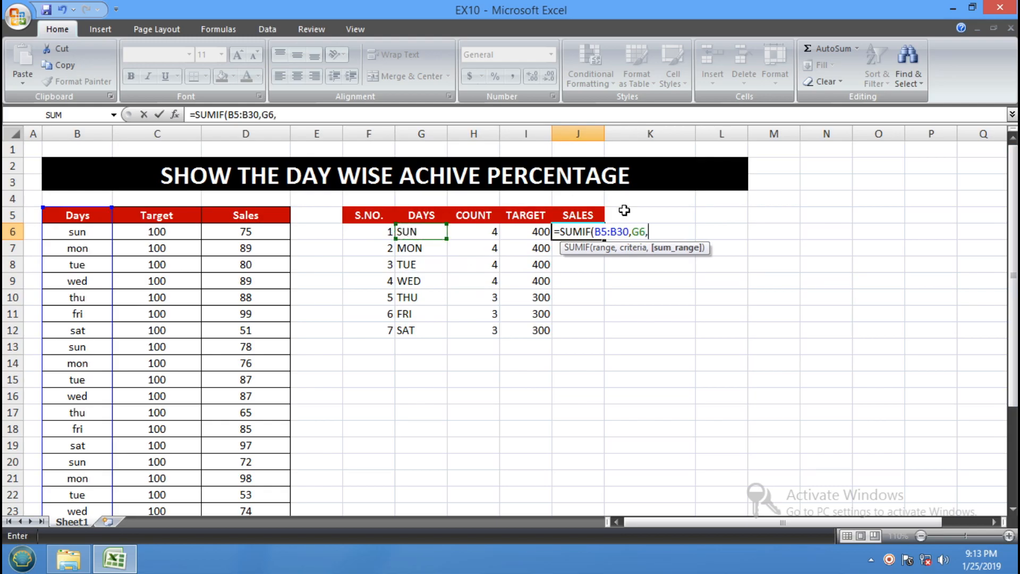
drag(265, 215, 250, 478)
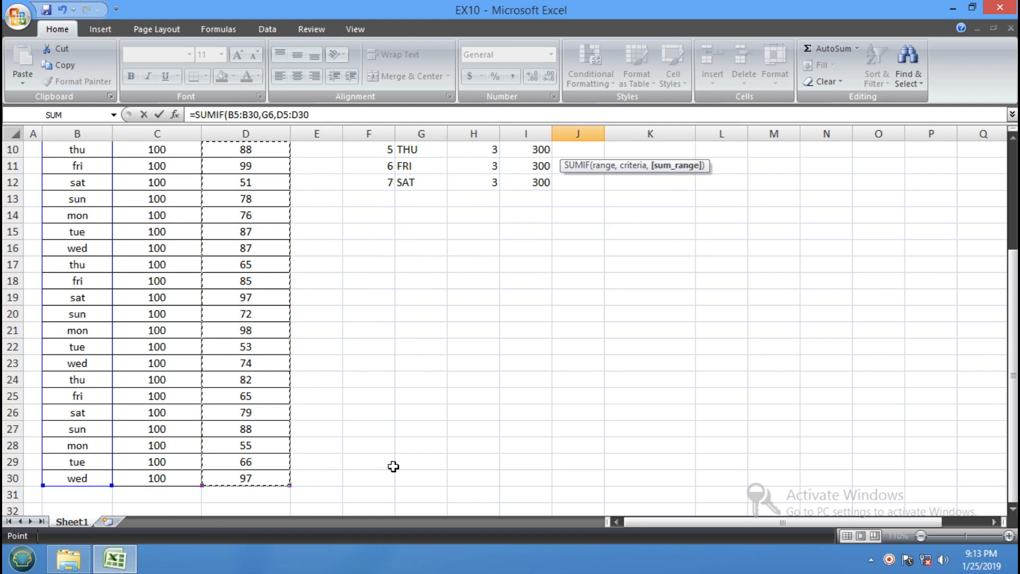
text())
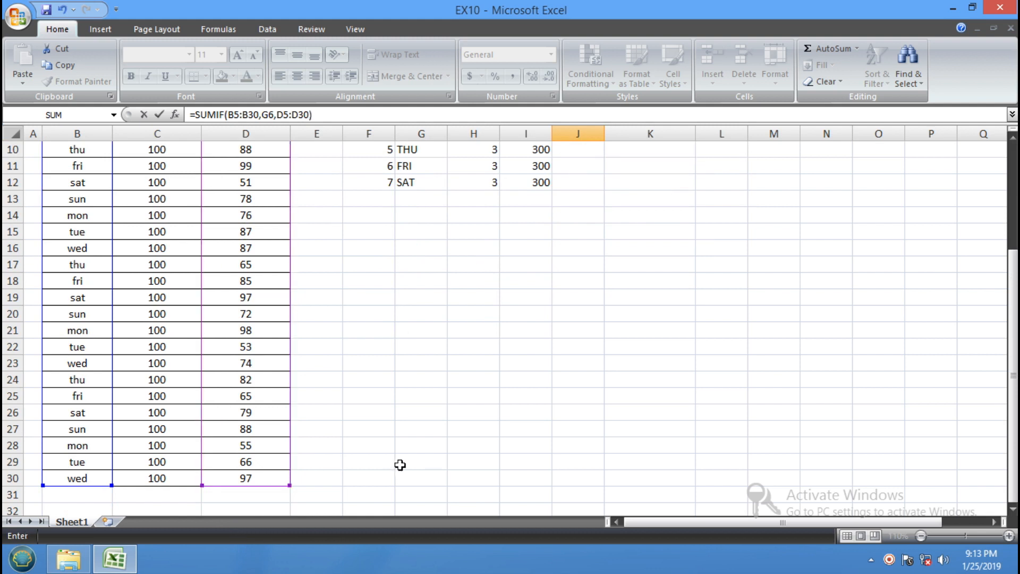
Make both SUMIF ranges in J6 absolute as $B$5:$B$30 and $D$5:$D$30
drag(1015, 319, 1014, 210)
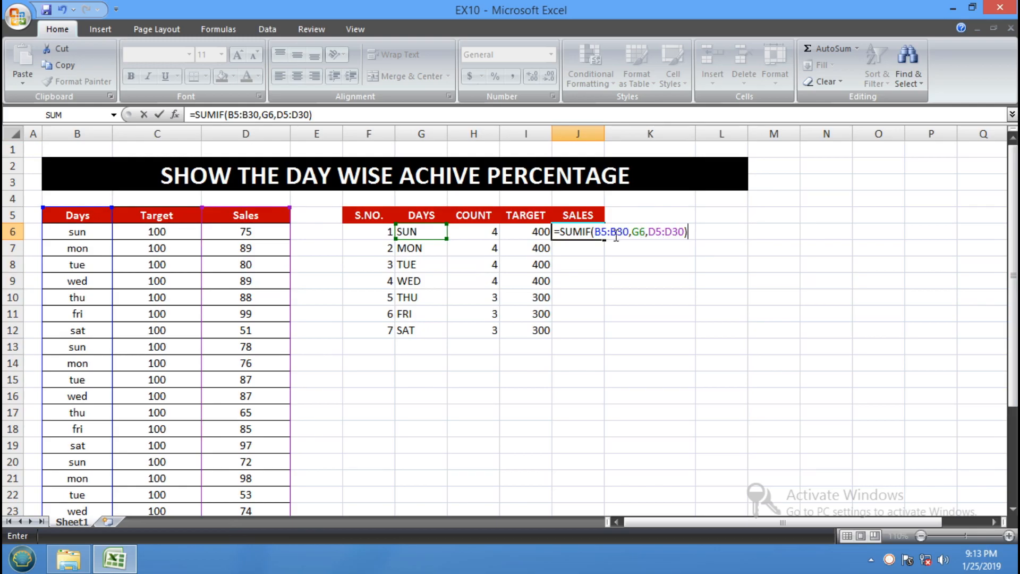
click(603, 231)
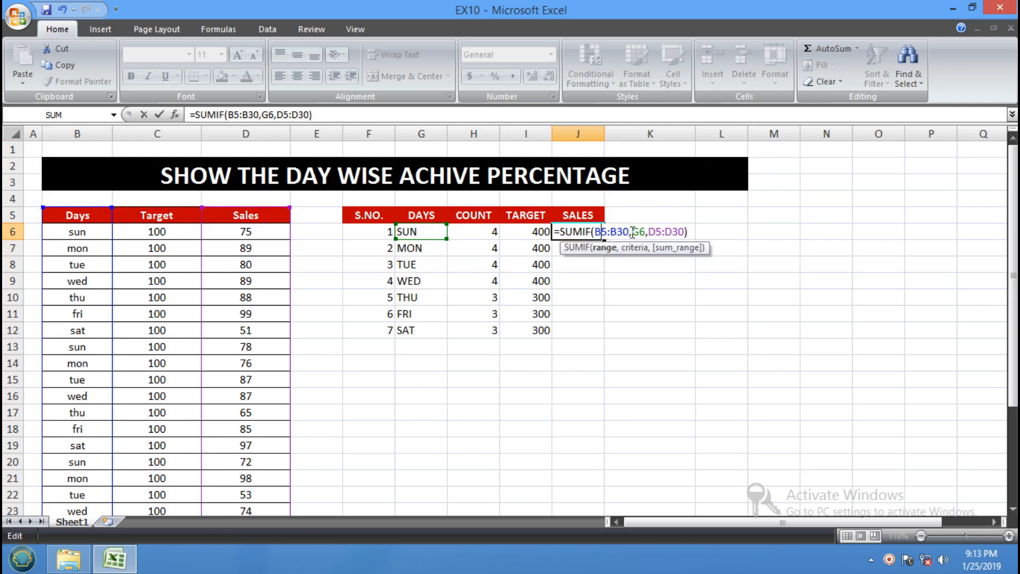
drag(629, 232, 604, 234)
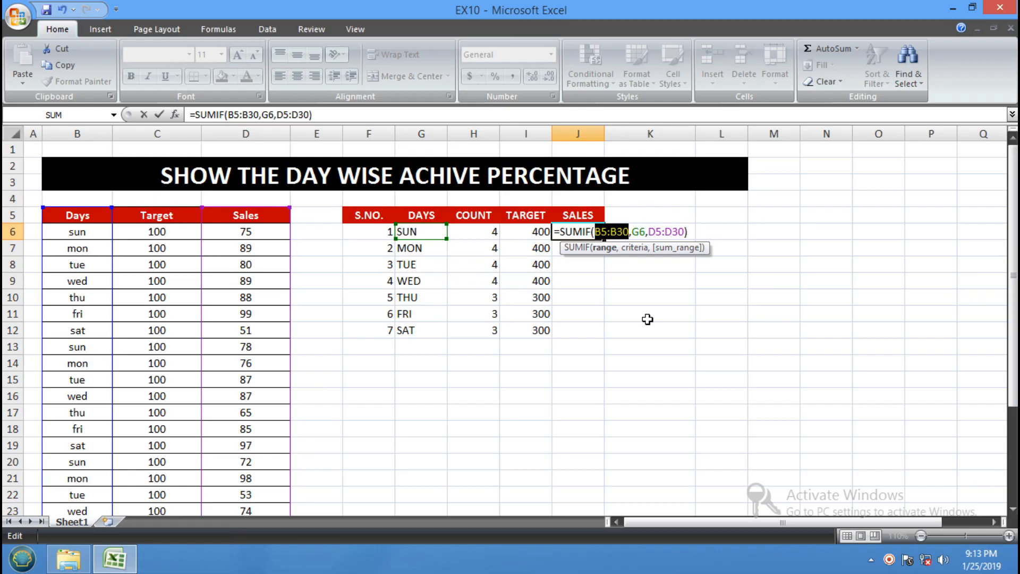
key(F4)
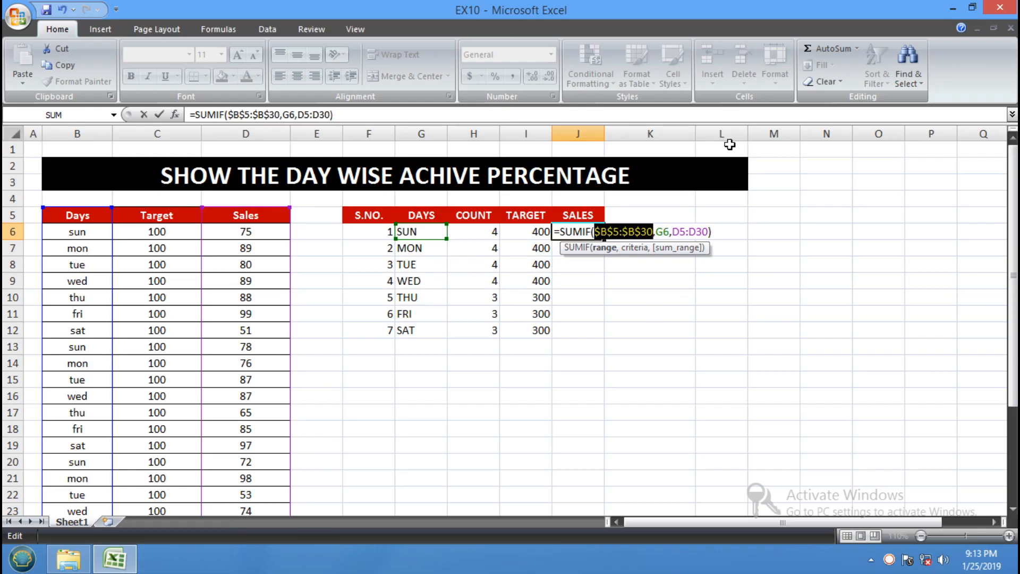
drag(709, 232, 682, 234)
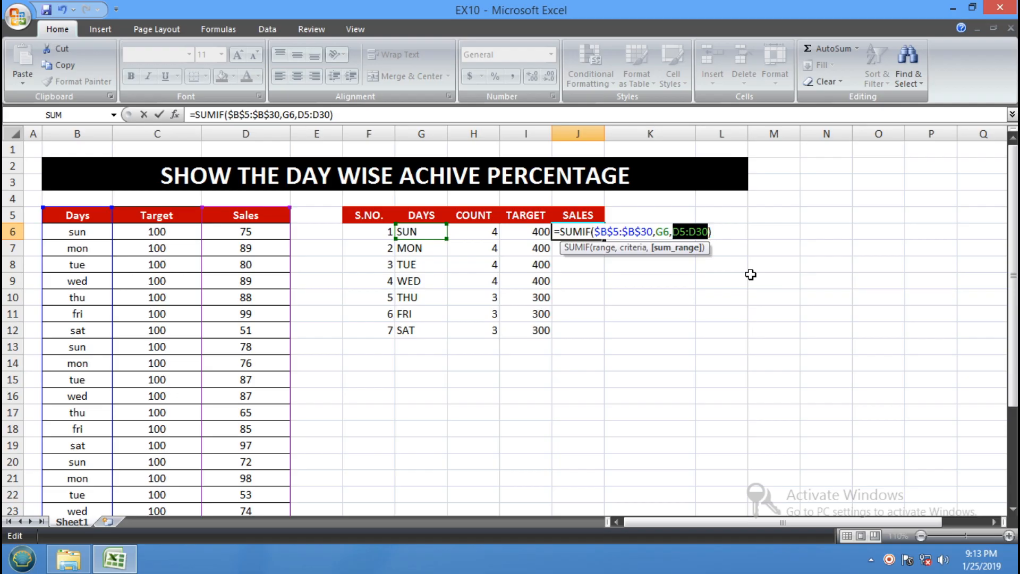
key(F4)
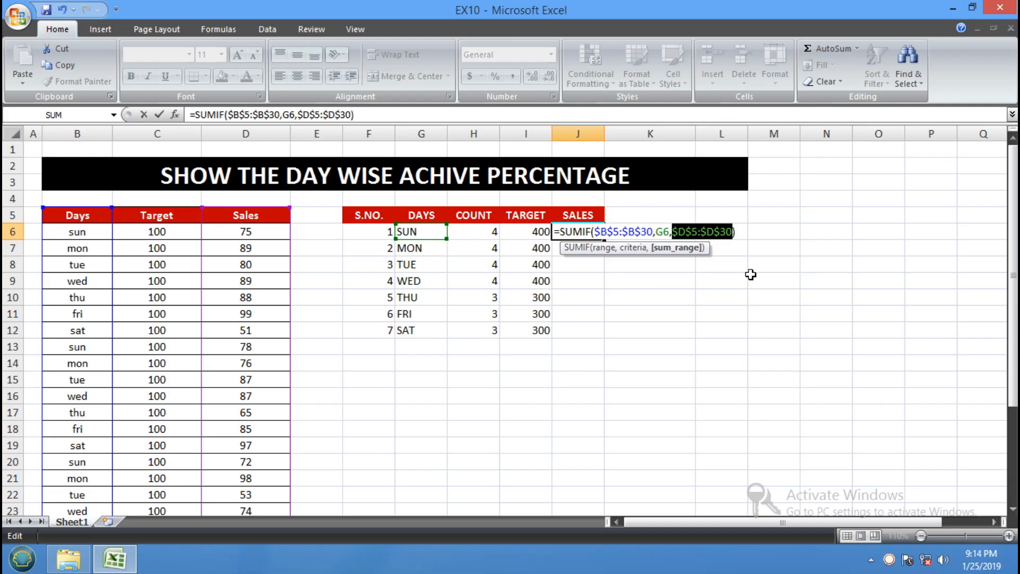
key(Return)
Copy the SUMIF formula from J6 down through J12
click(595, 229)
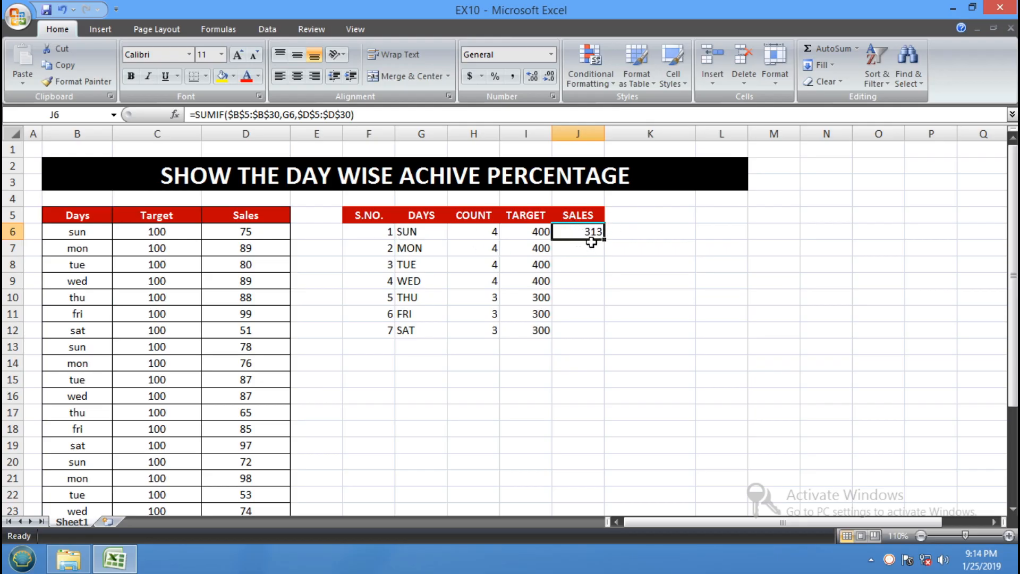
drag(604, 240, 595, 335)
click(680, 322)
click(632, 213)
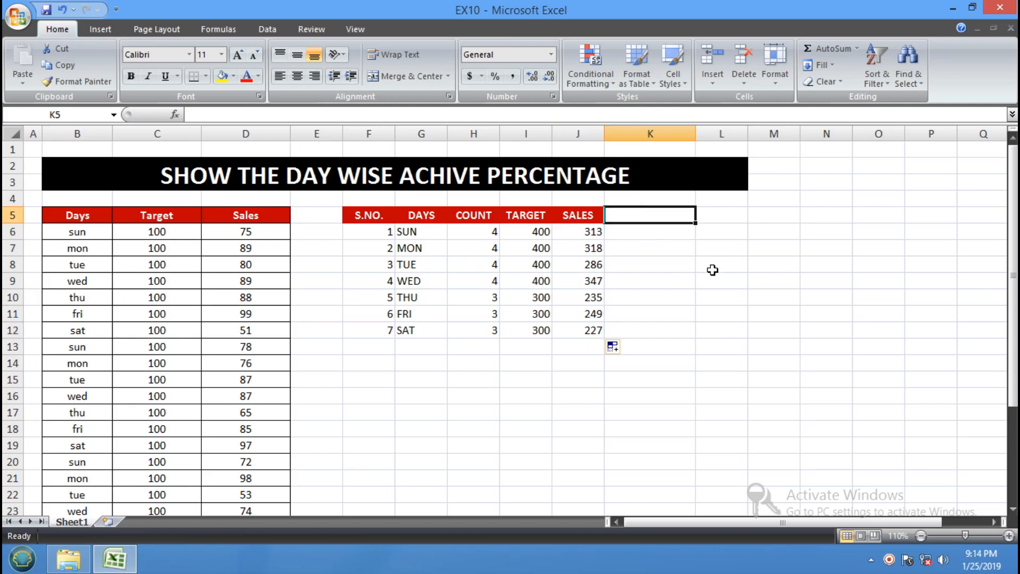
text(AVE)
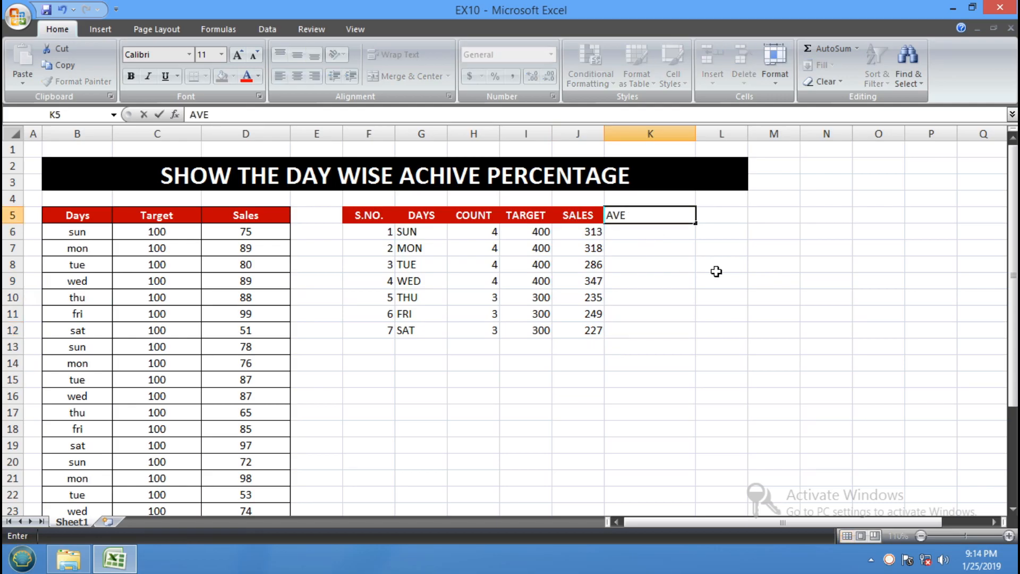
text(RAGE)
key(ctrl+Return)
key(Delete)
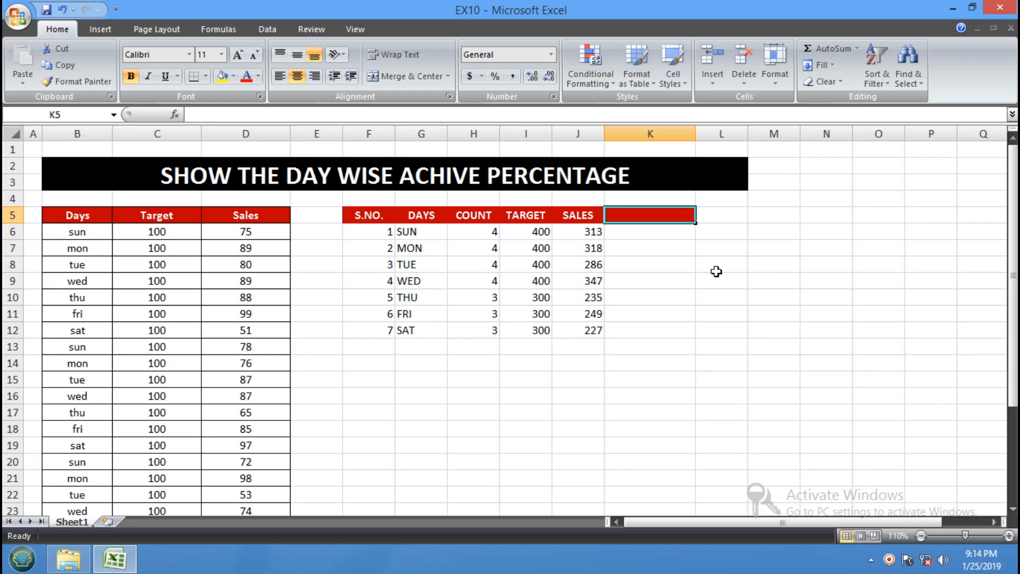
Add the heading "PERCENTAGE" in cell K5 of the summary table
text(PER)
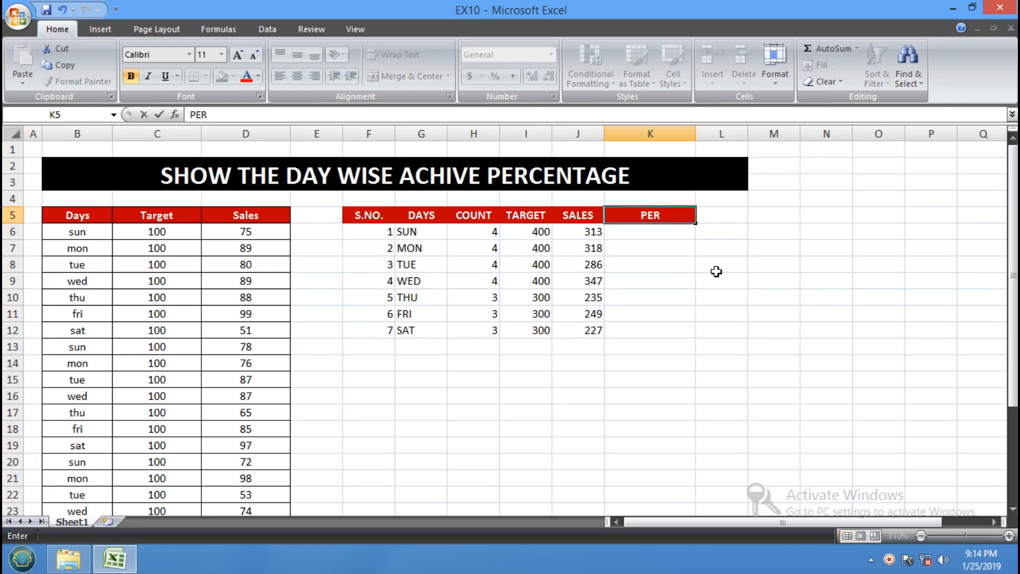
text(CENTAGE)
key(Return)
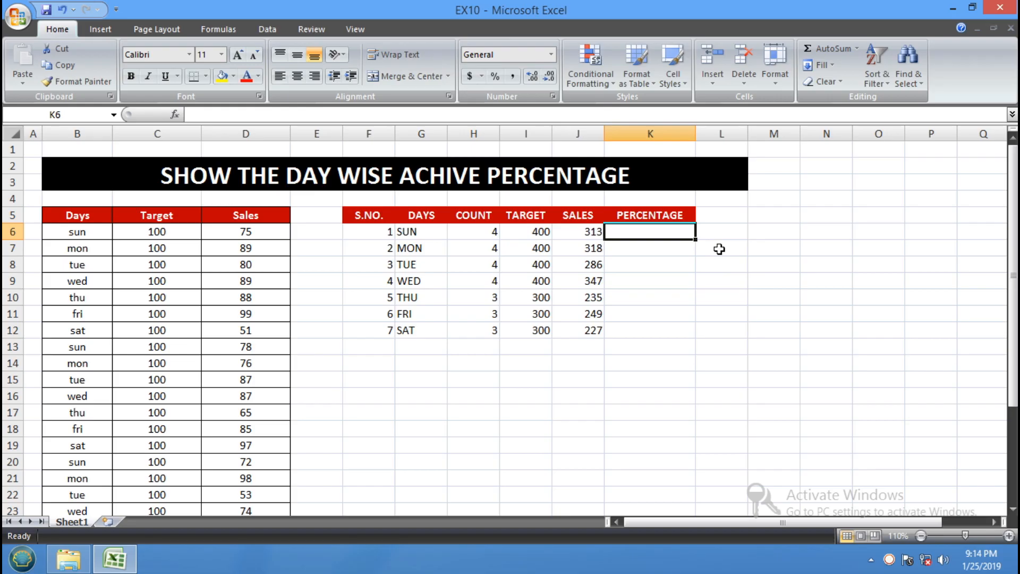
text(=)
click(584, 236)
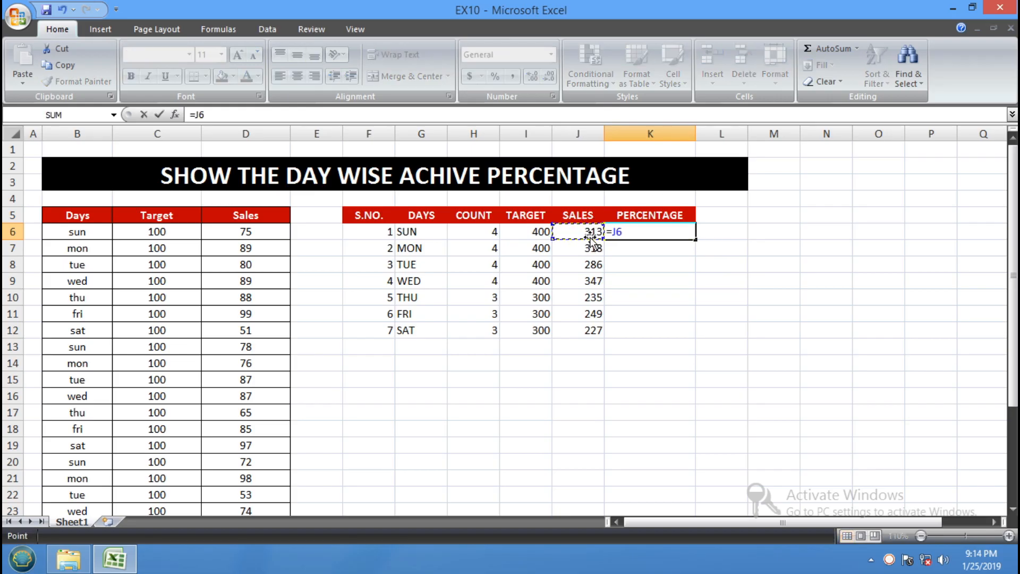
text(/)
click(487, 231)
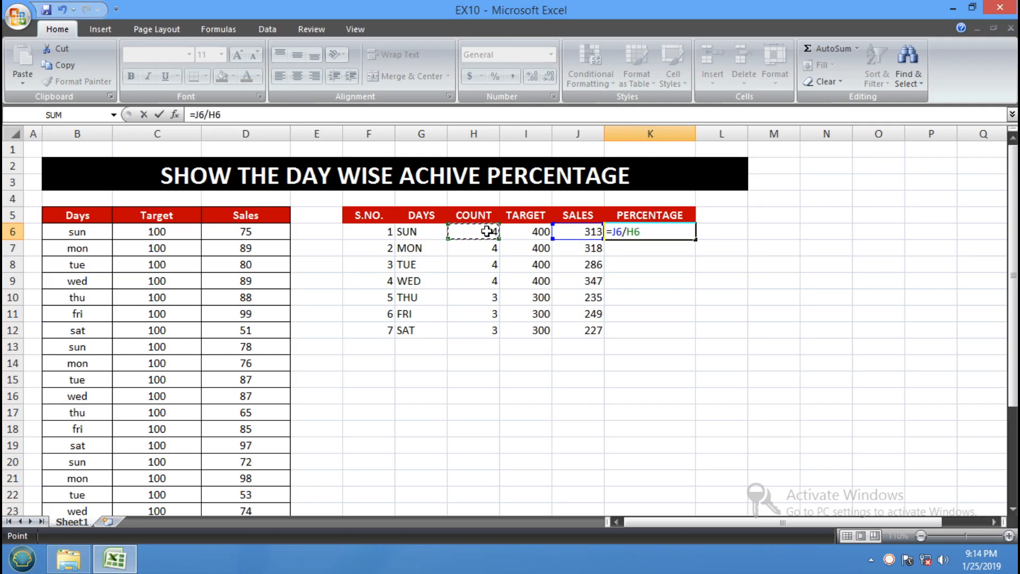
key(Return)
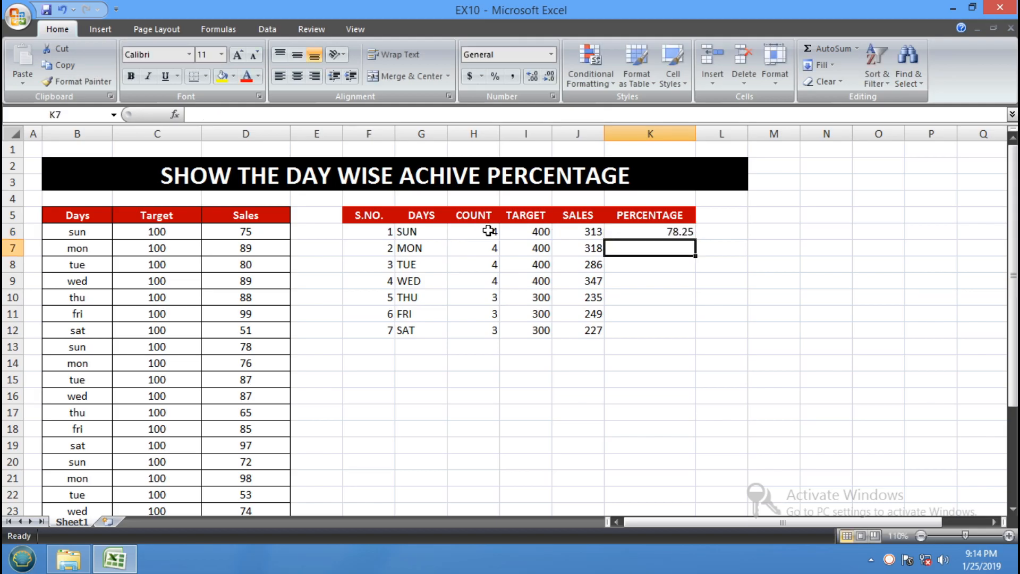
click(680, 233)
key(Delete)
Calculate Sunday's achievement percentage in K6 with the formula =J6/H6
text(=)
click(585, 234)
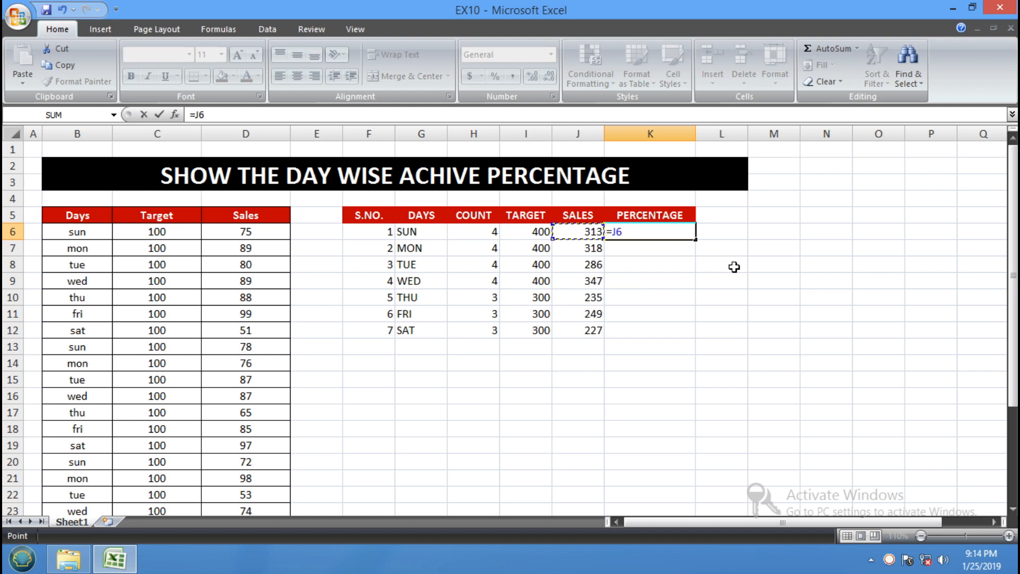
text(/)
click(486, 231)
key(Return)
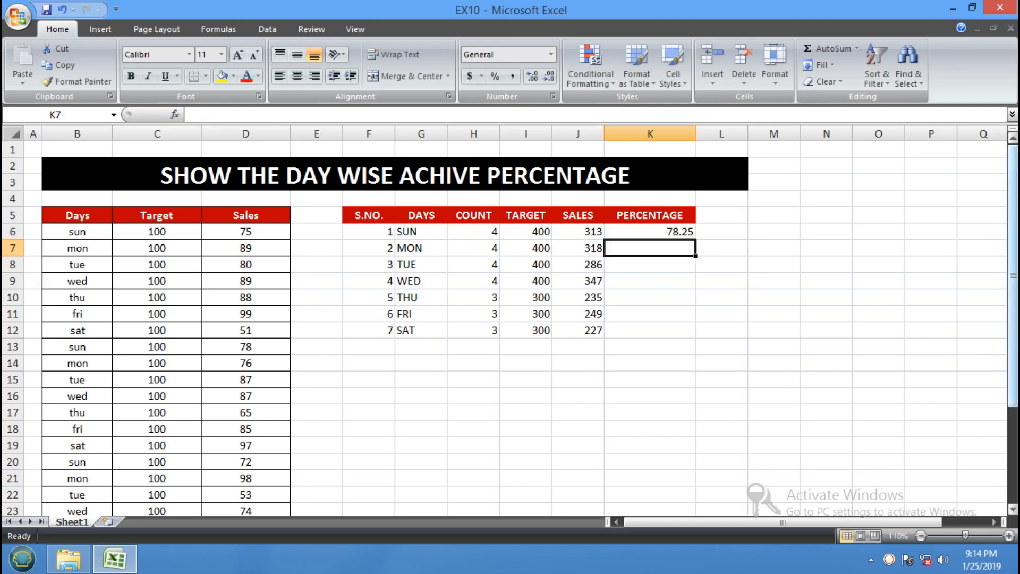
Copy the percentage formula from K6 down through K12 and apply the comma number style to those cells
click(689, 236)
drag(703, 244, 701, 338)
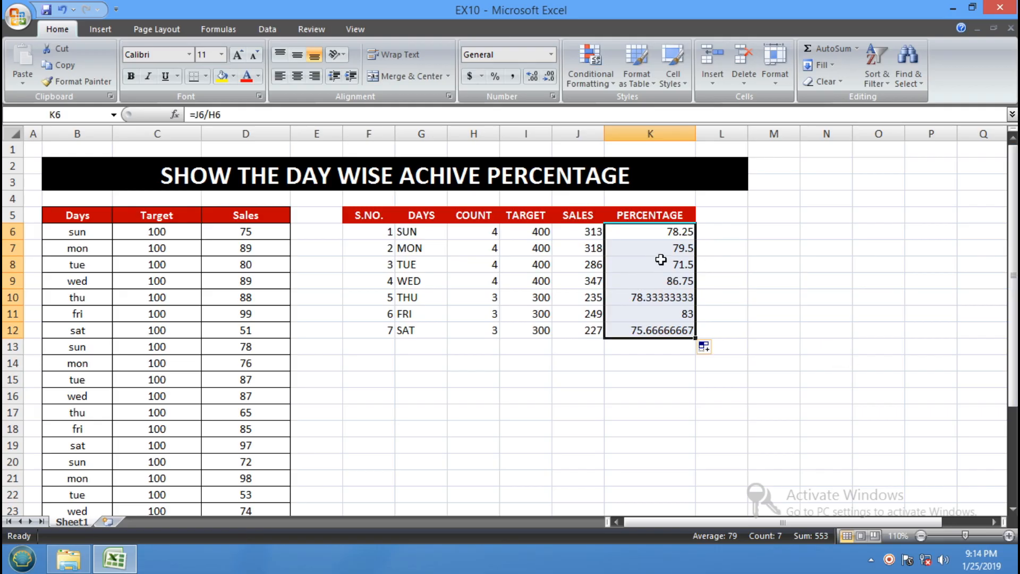
click(512, 76)
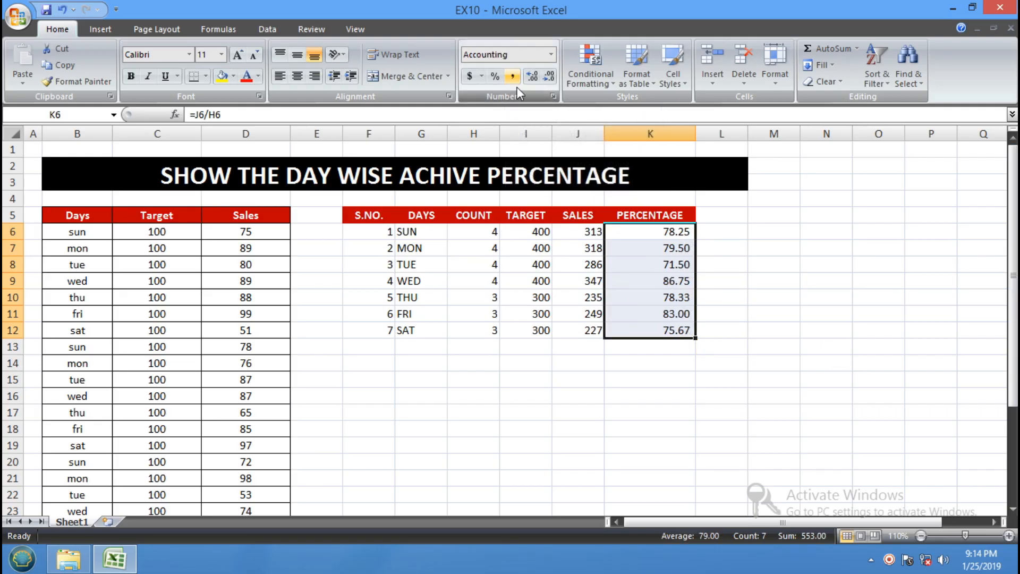
Apply all borders to the summary table F5:K12 and center its contents
drag(669, 333, 379, 219)
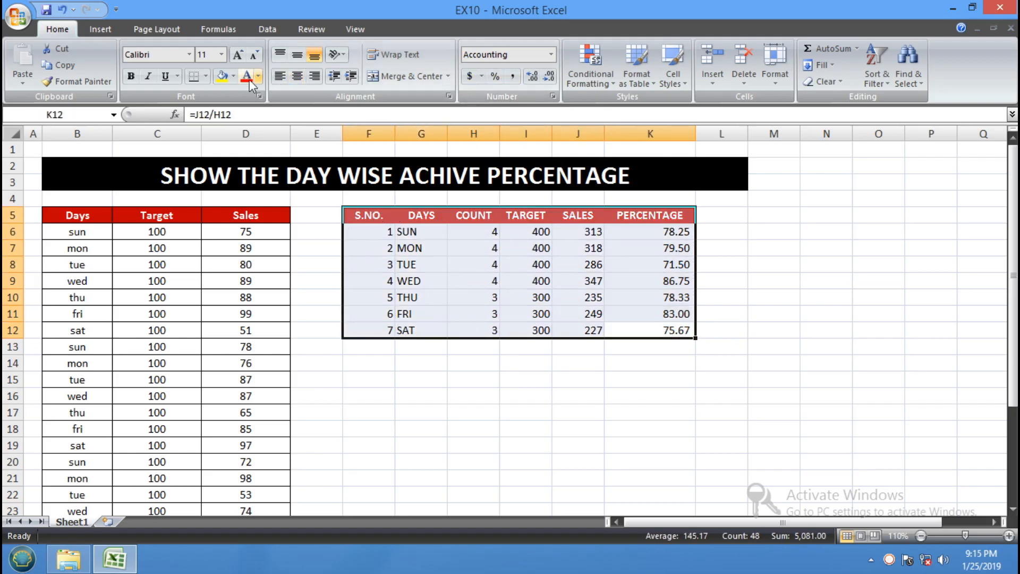
click(204, 76)
click(230, 195)
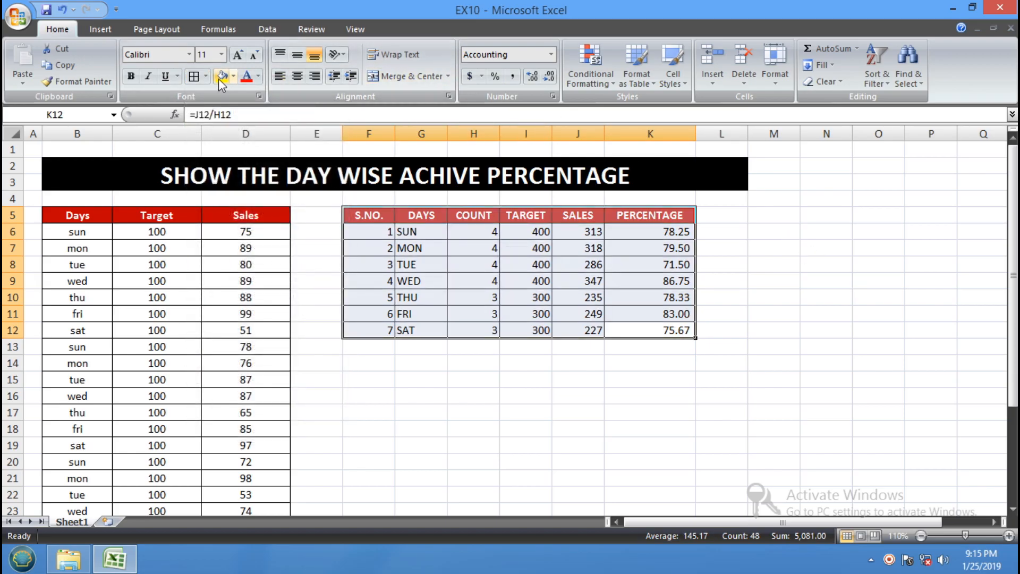
click(297, 77)
key(Return)
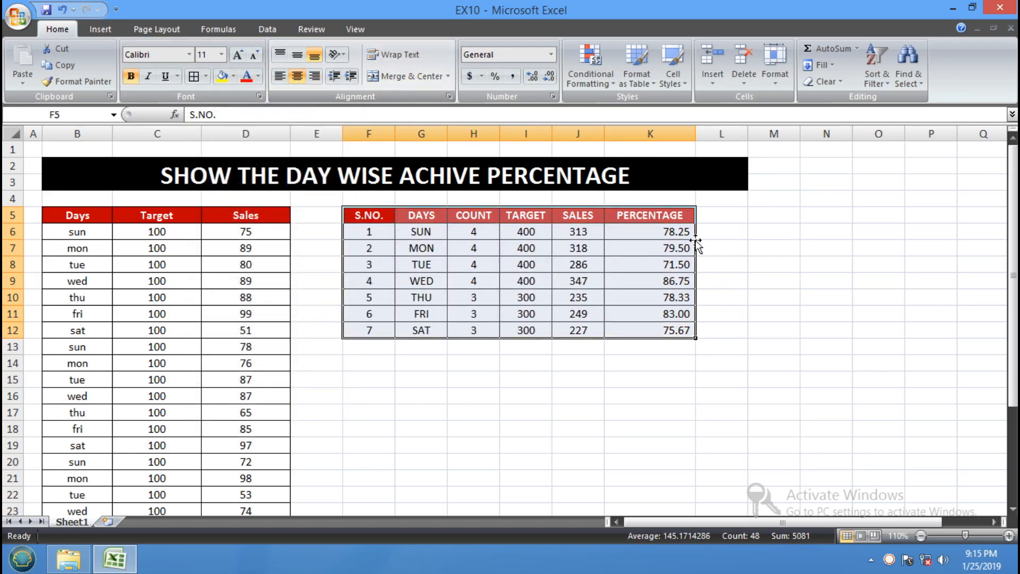
click(788, 270)
click(972, 266)
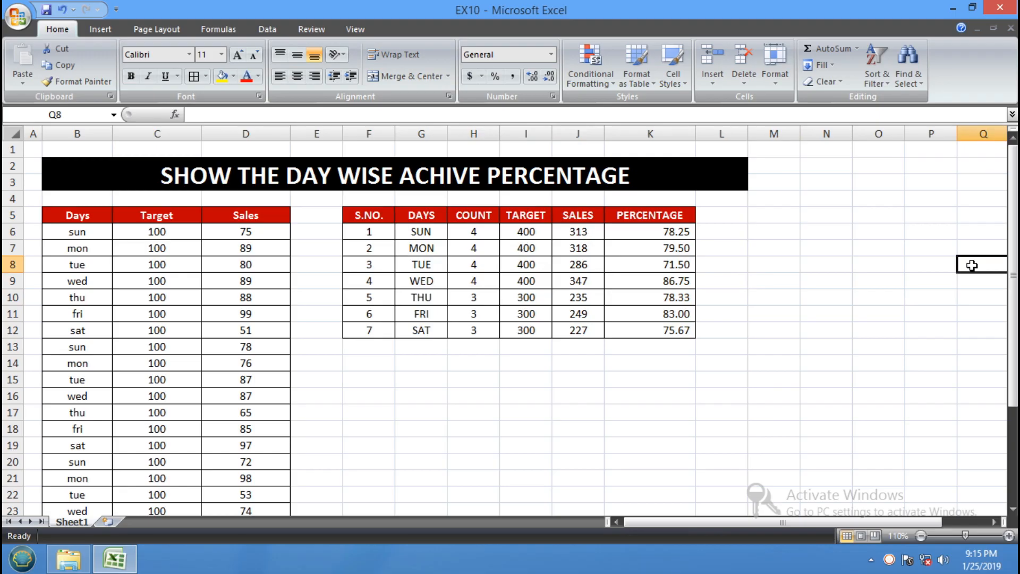
click(705, 391)
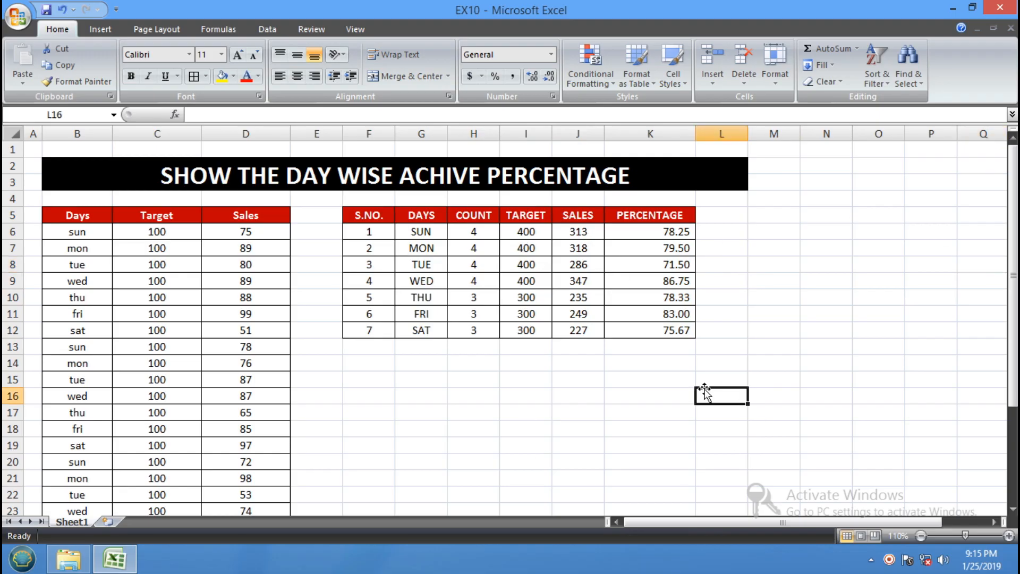